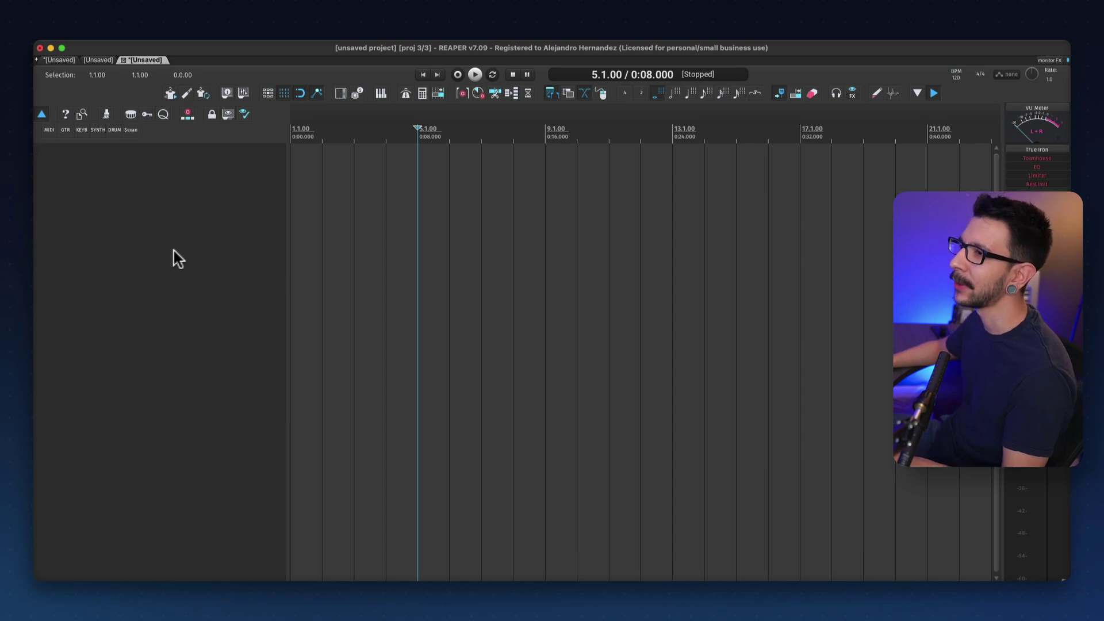
- Add a new track and name it MIDI
double_click(174, 253)
double_click(93, 151)
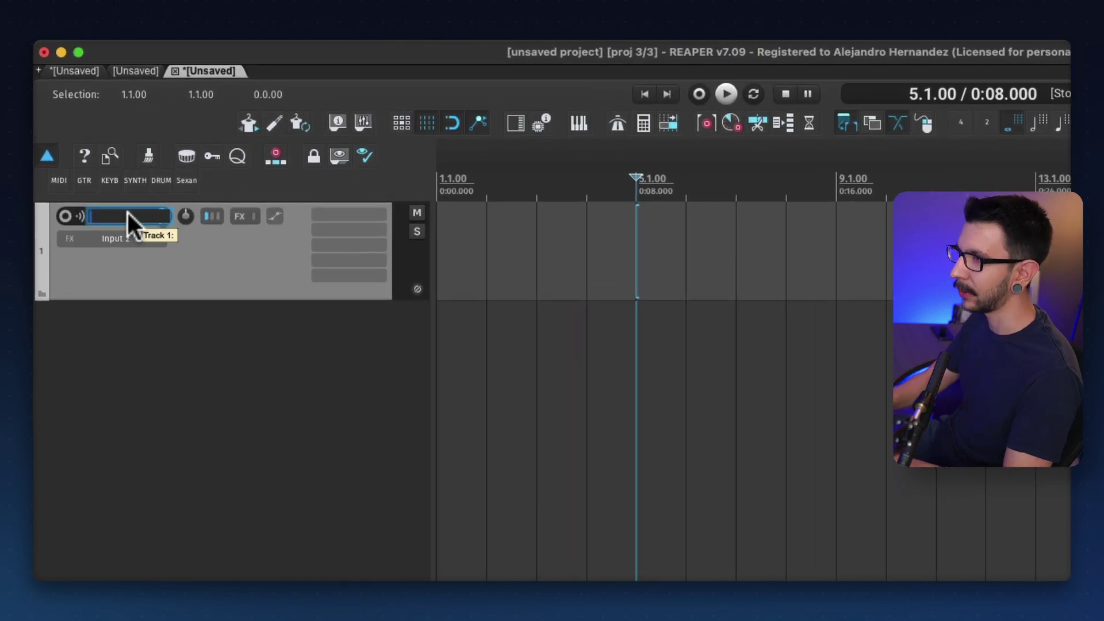
type("MIDI")
key("Return")
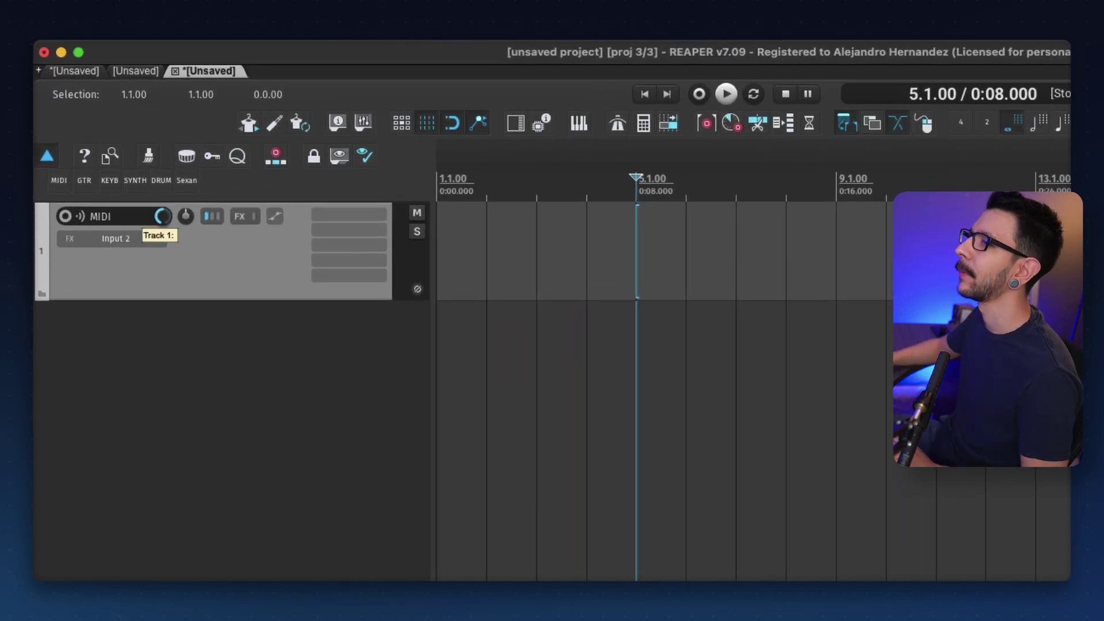
- Add JS: MIDI Rhythm Trainer to the MIDI track and enlarge its window to show the Training Graph
double_click(350, 212)
left_click(681, 302)
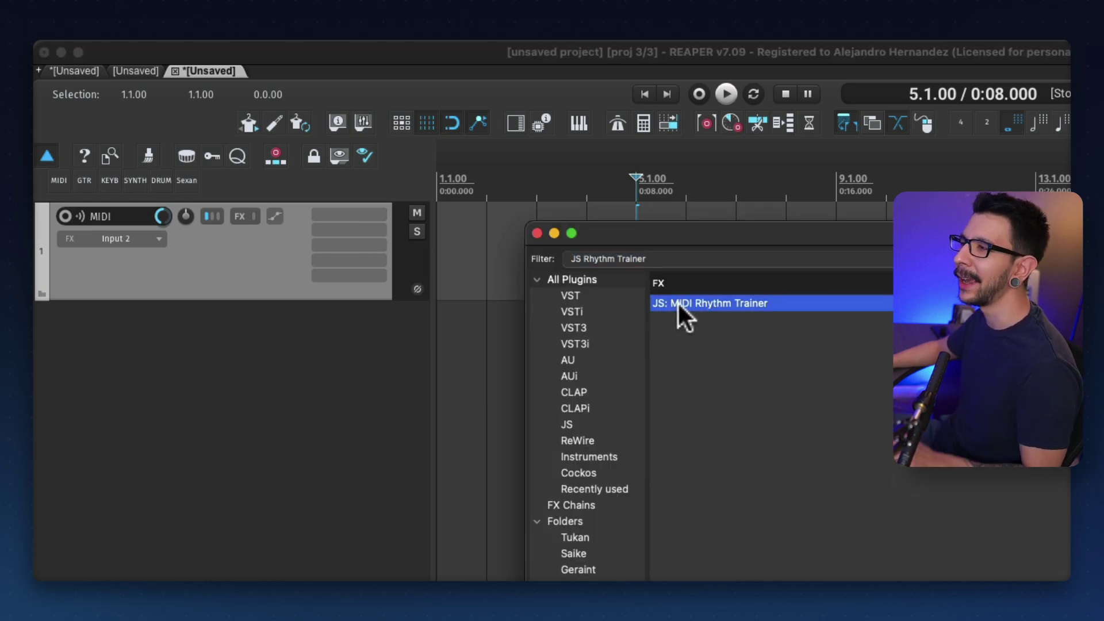
double_click(708, 302)
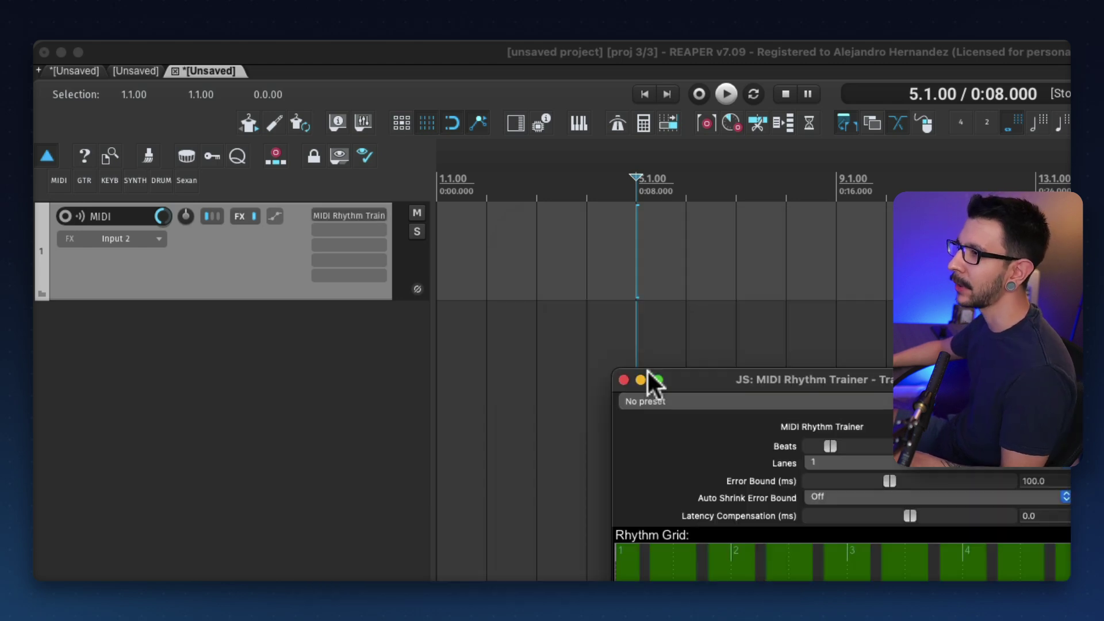
left_click_drag(1057, 535, 759, 533)
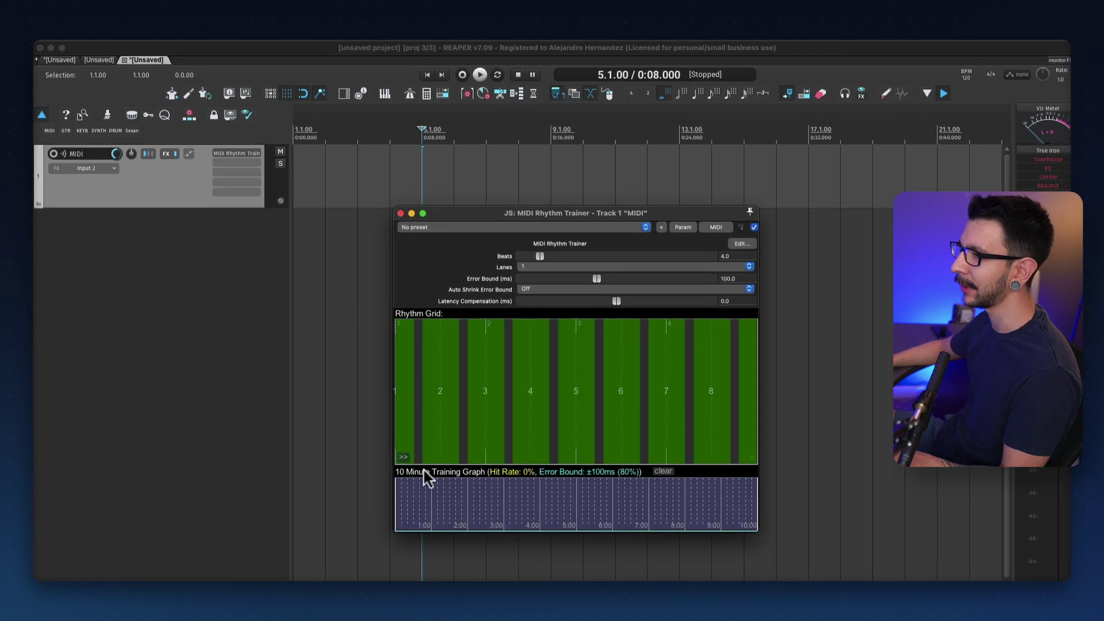
left_click_drag(514, 211, 505, 162)
left_click(177, 180)
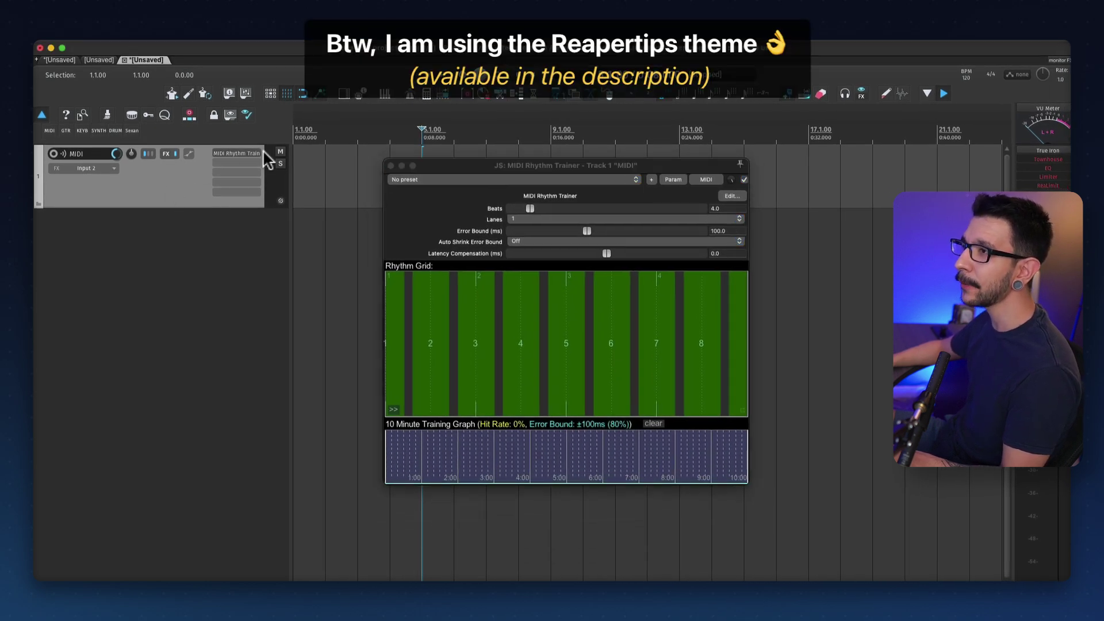
- Add AUi: 4Front Piano after the Rhythm Trainer, found by searching 'Piano'
double_click(234, 161)
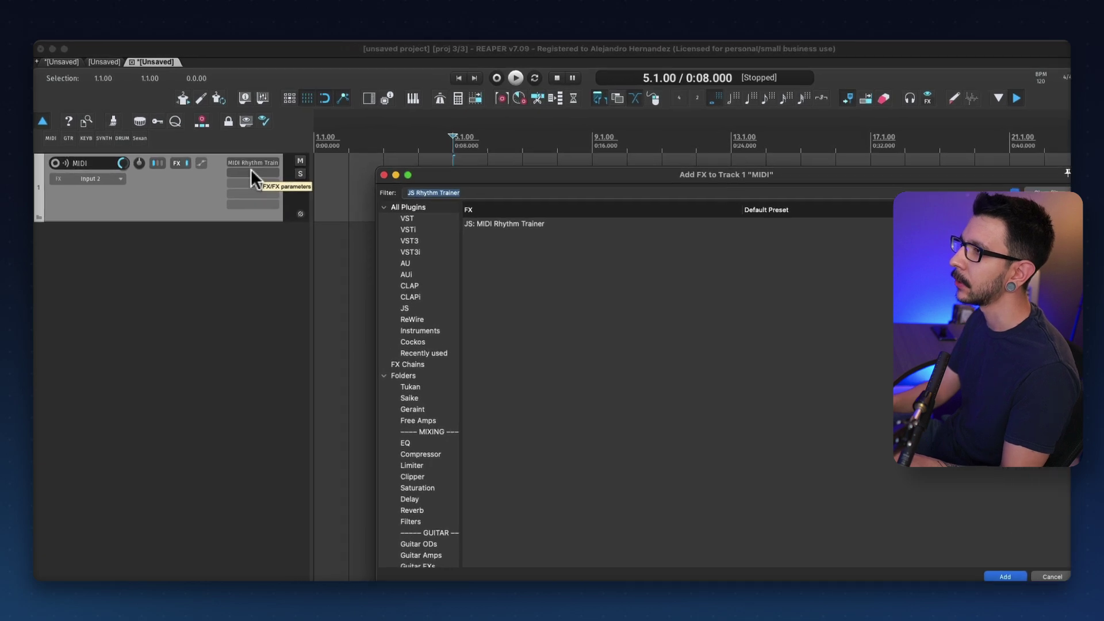
type("Piano")
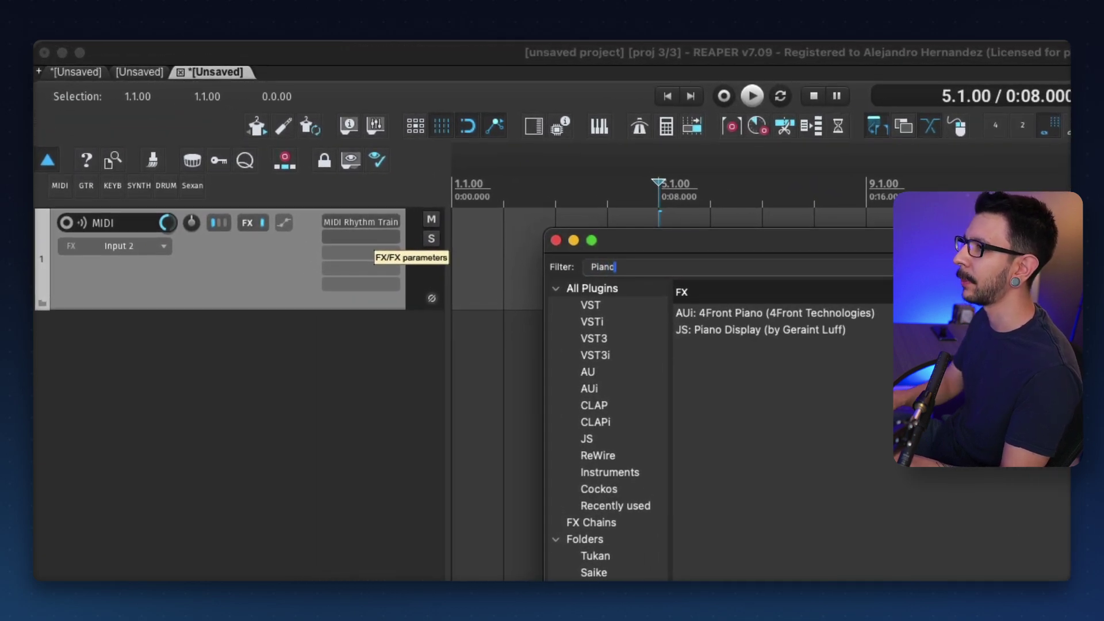
left_click(775, 313)
key("Return")
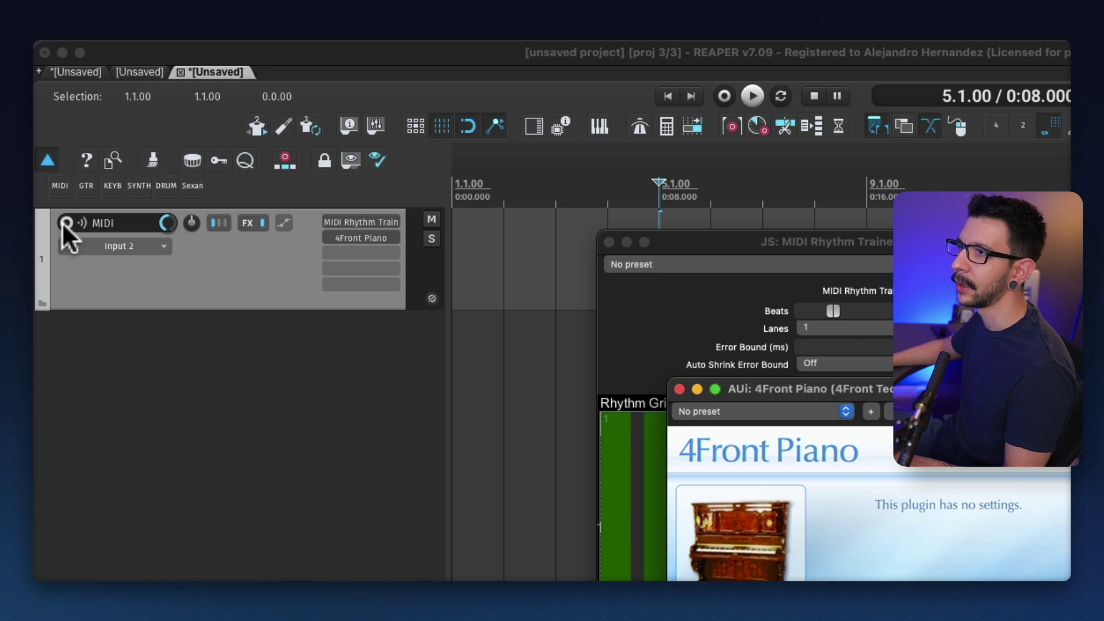
- Set the track input to All MIDI Inputs > All Channels and arm it
left_click(111, 238)
mouse_move(166, 293)
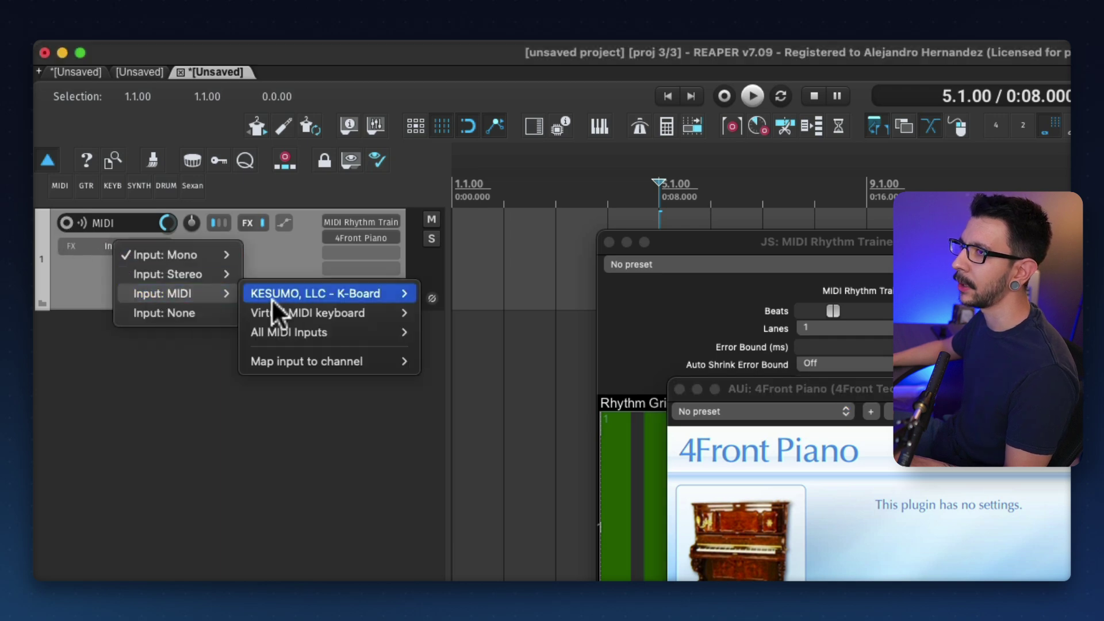
mouse_move(360, 332)
left_click(423, 327)
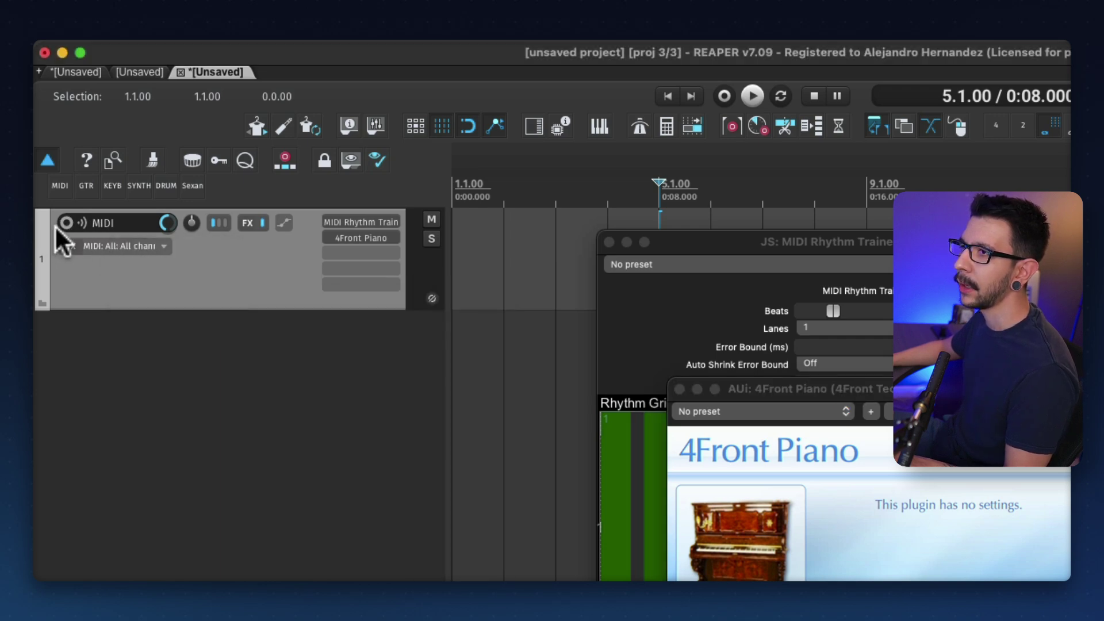
left_click_drag(676, 257, 712, 271)
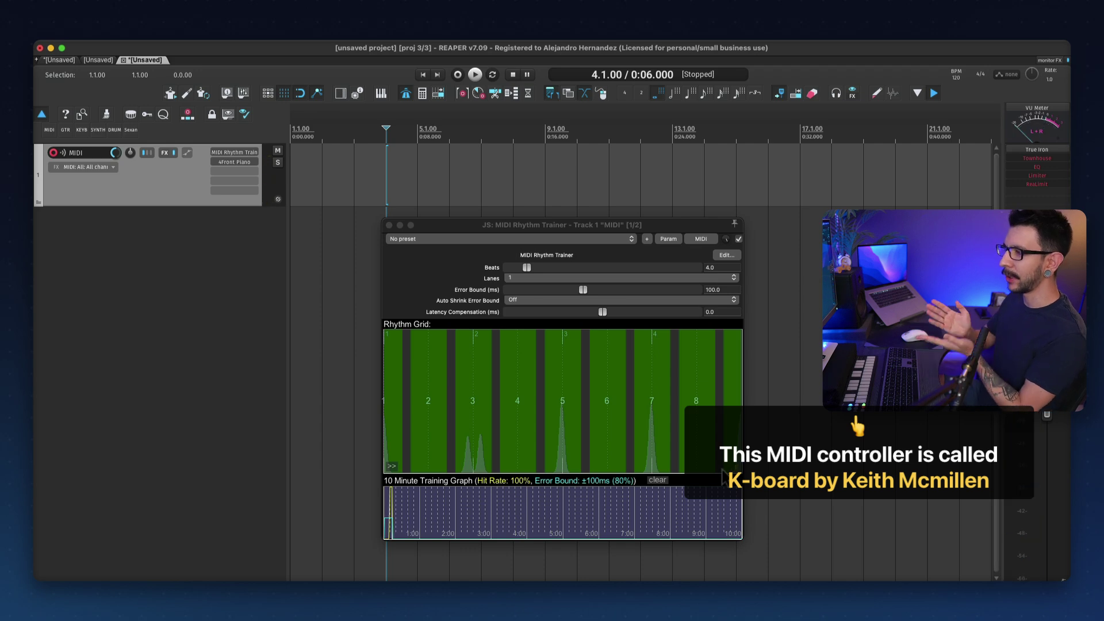
- Enable the metronome and play a practice pass starting at 5.1.00, then stop
left_click(421, 191)
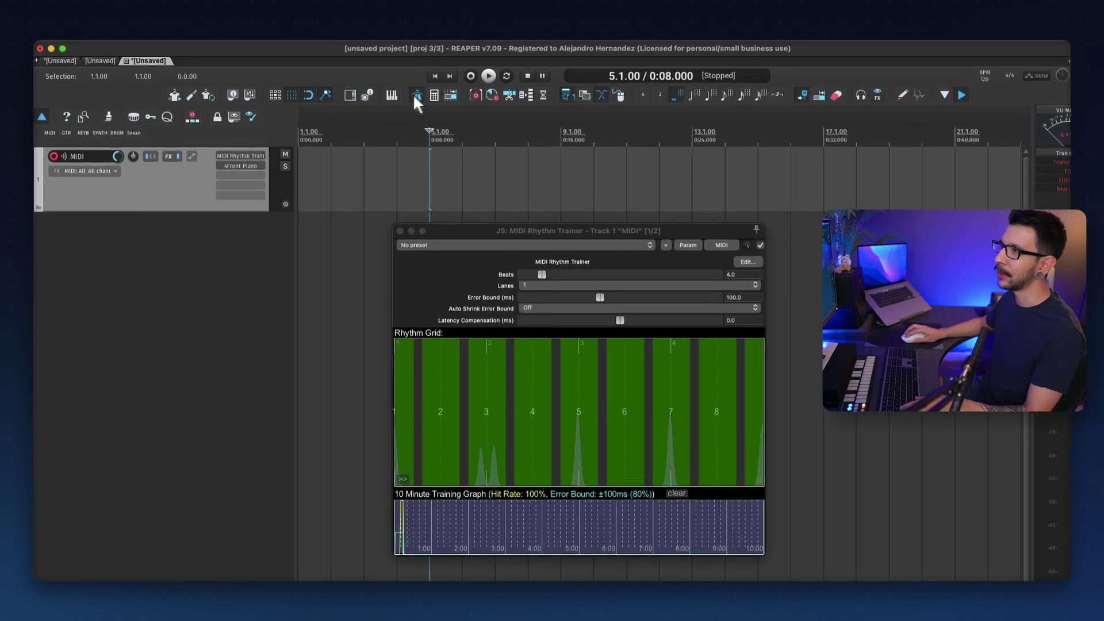
left_click(472, 103)
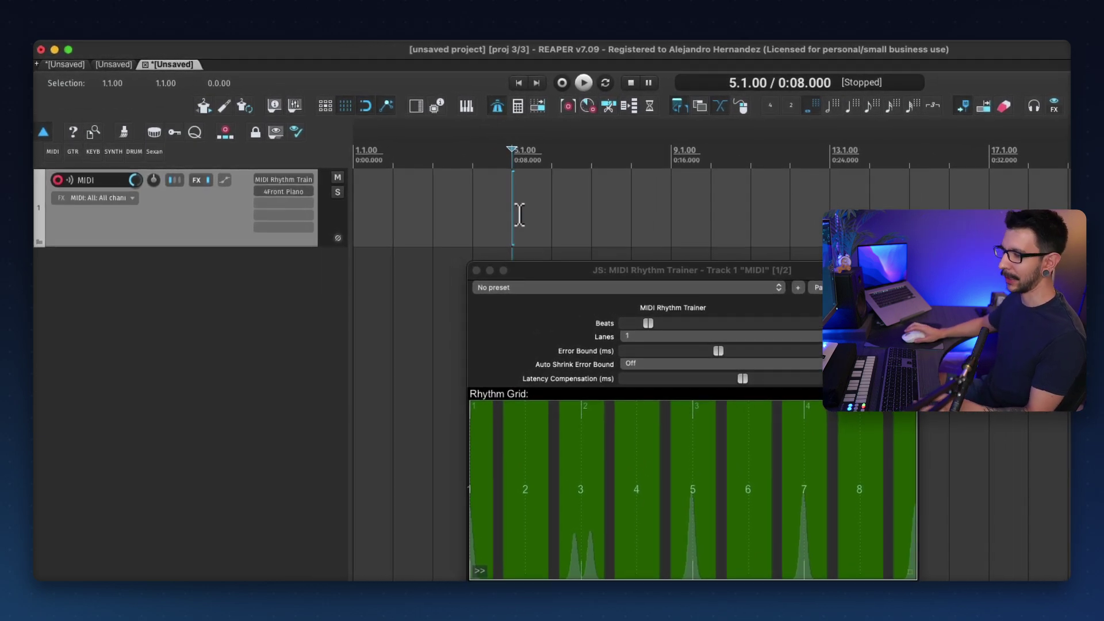
key("space")
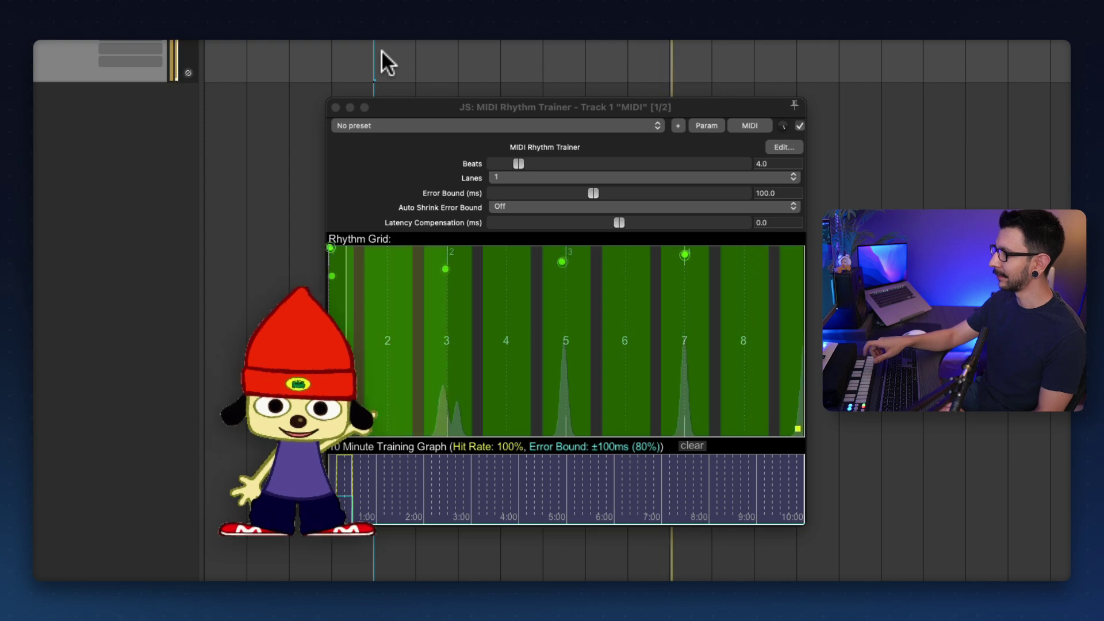
key("space")
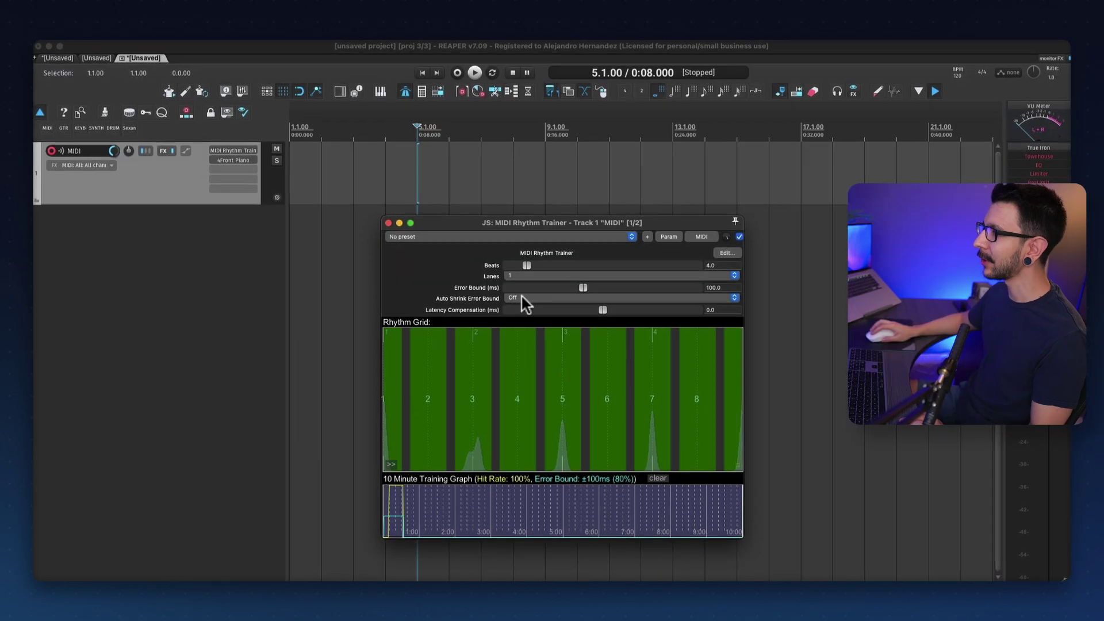
left_click_drag(527, 265, 535, 263)
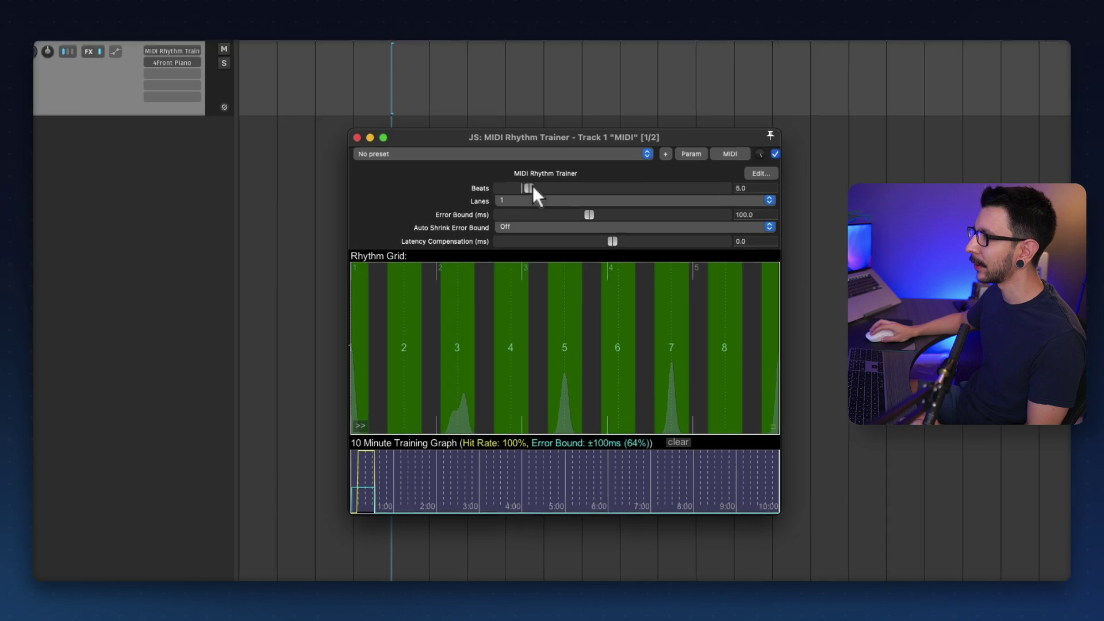
left_click_drag(533, 186, 524, 186)
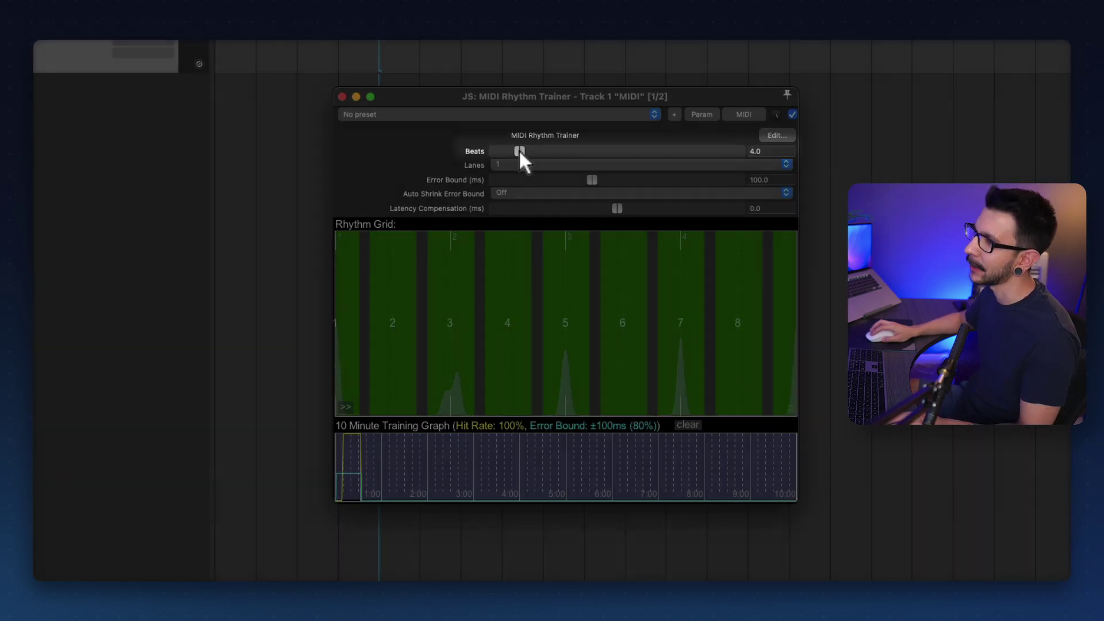
mouse_move(519, 151)
left_mouse_down()
mouse_move(552, 153)
mouse_move(519, 153)
left_mouse_up()
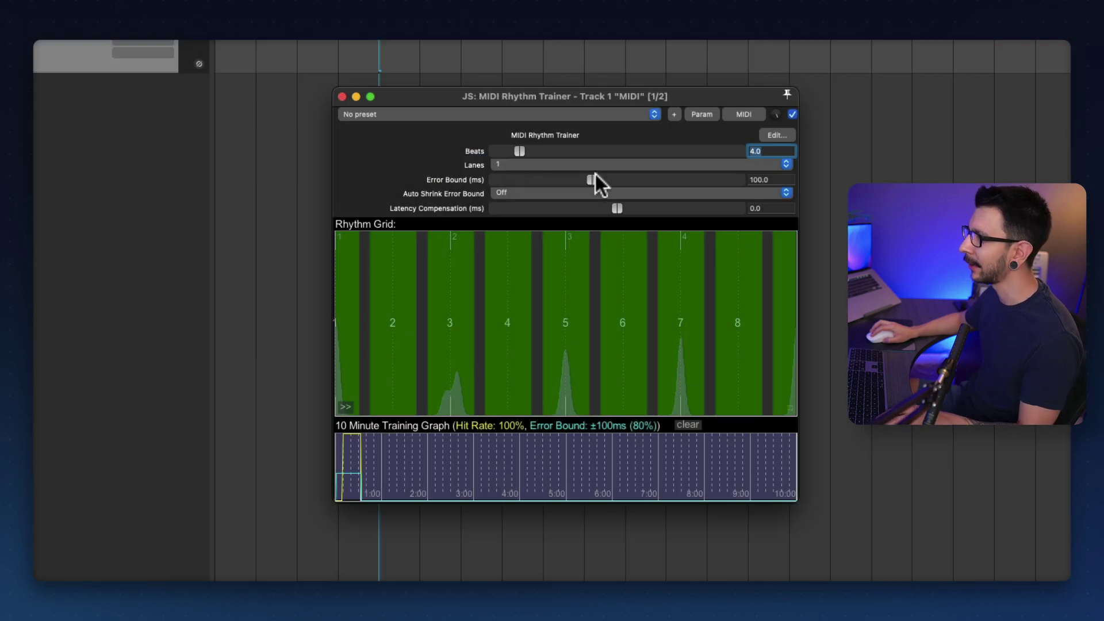
- Lower the Rhythm Trainer's Error Bound from 100 ms and play a short test pass
left_click_drag(595, 173, 521, 178)
left_click(537, 112)
left_click(543, 99)
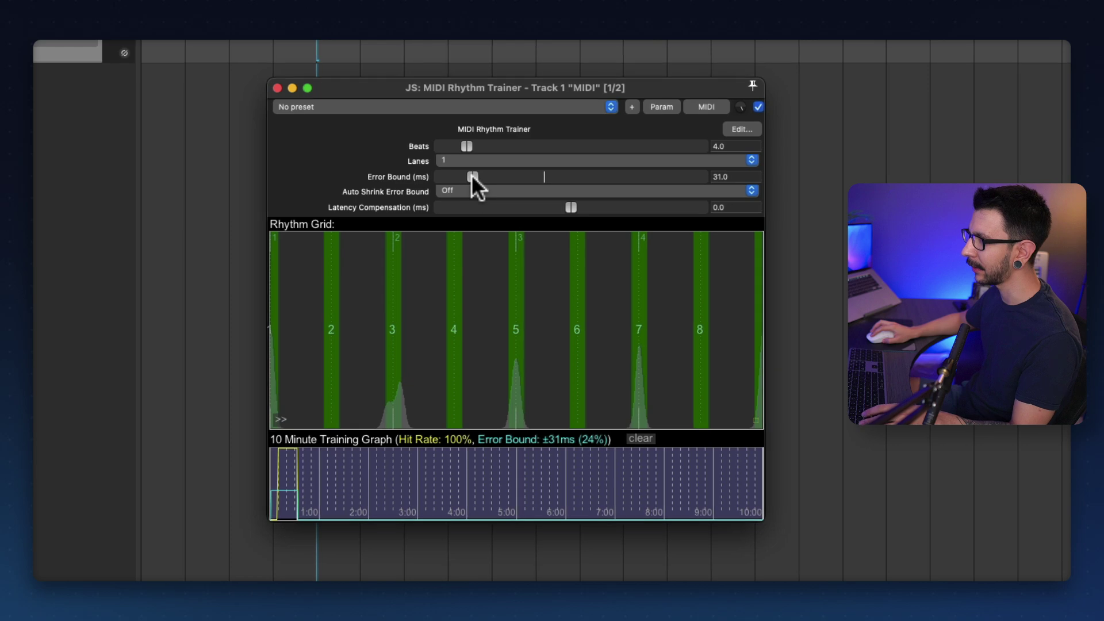
key("space")
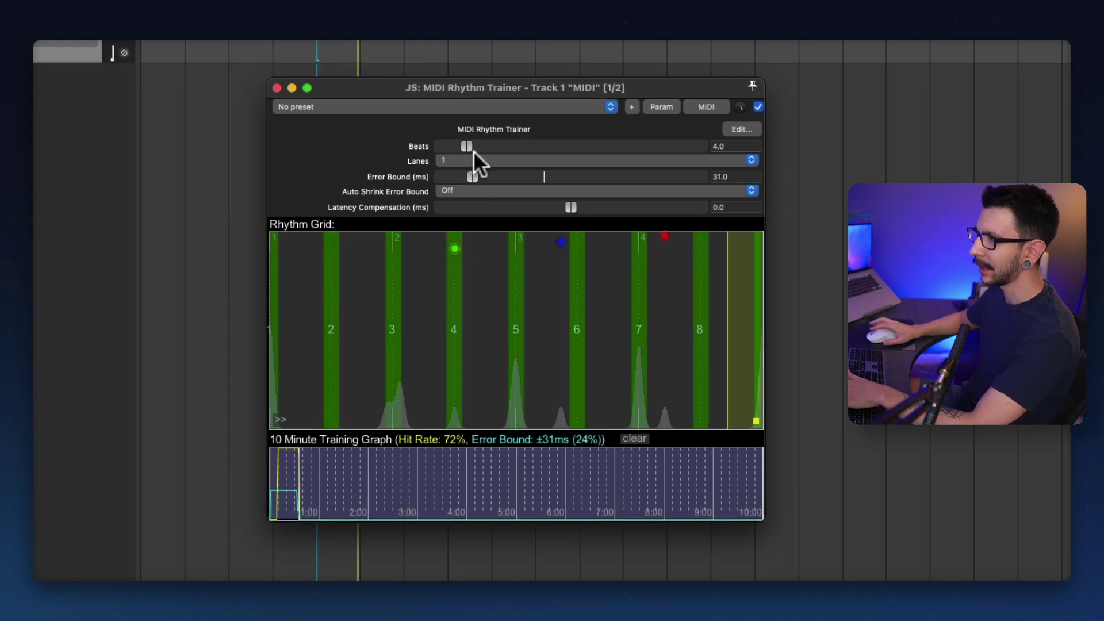
key("space")
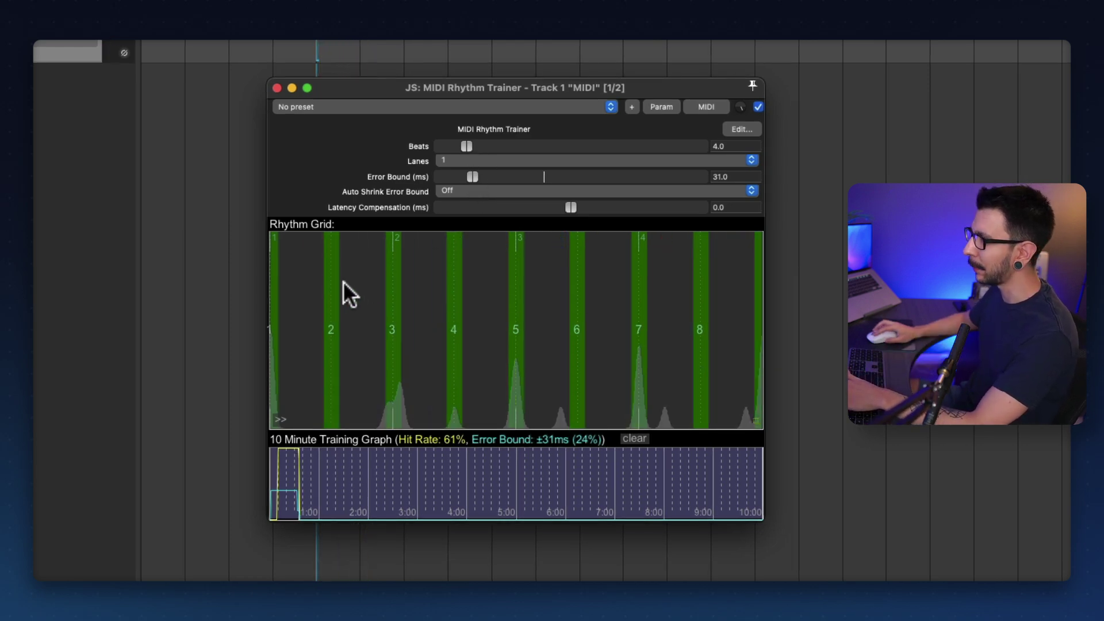
- Run another practice pass against the 53 ms error bound
mouse_move(387, 247)
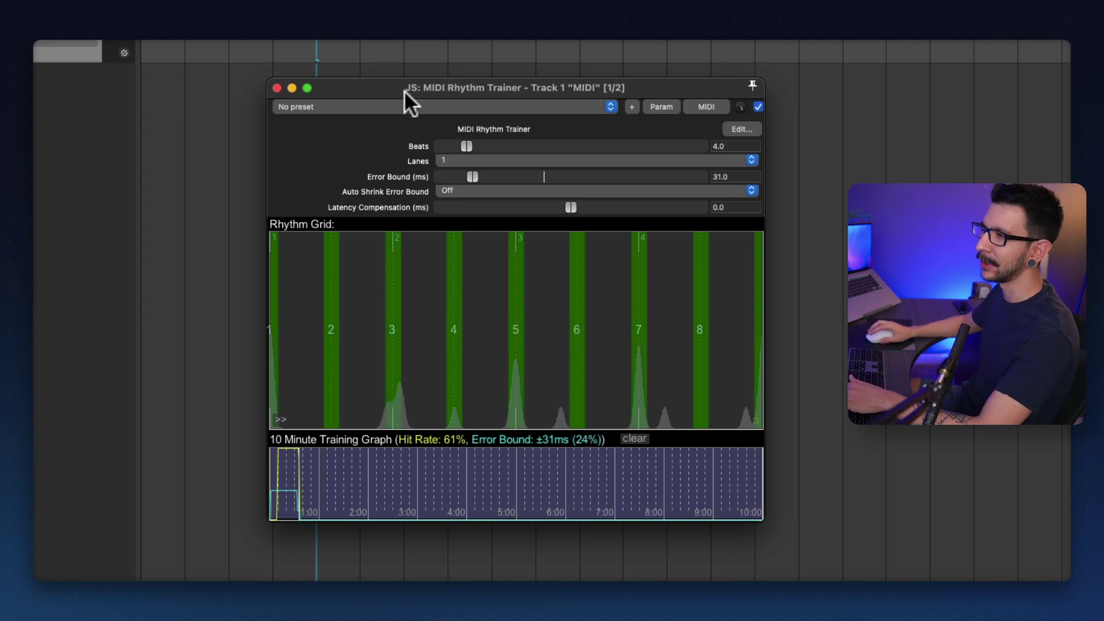
key("space")
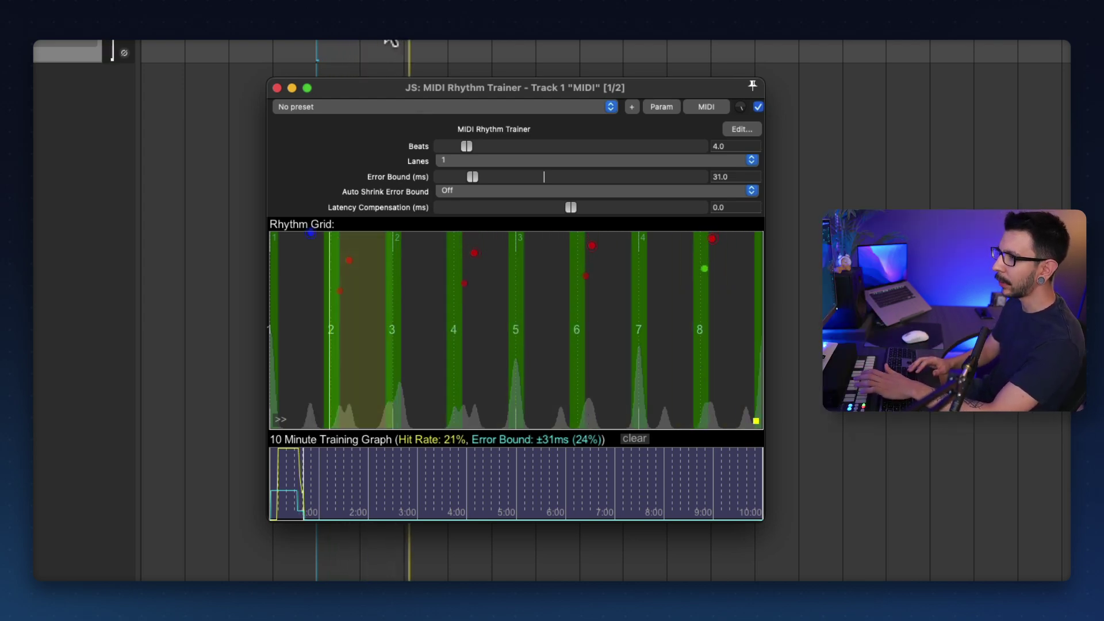
key("space")
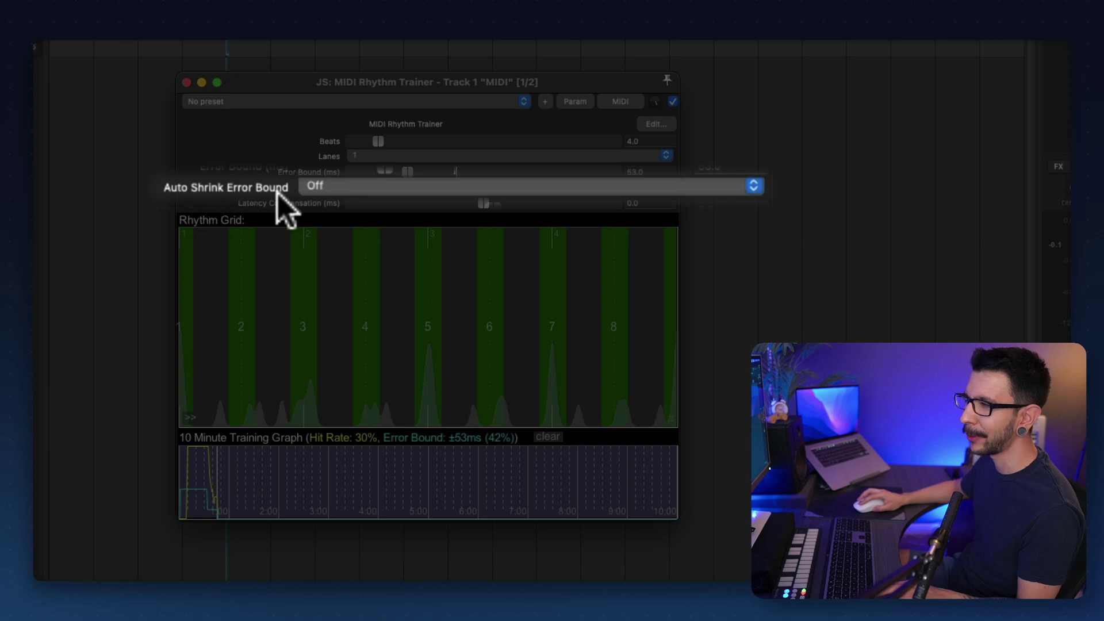
- Set Auto Shrink Error Bound to On and practise until the bound reaches 13.25 ms
left_click(322, 190)
left_click(369, 203)
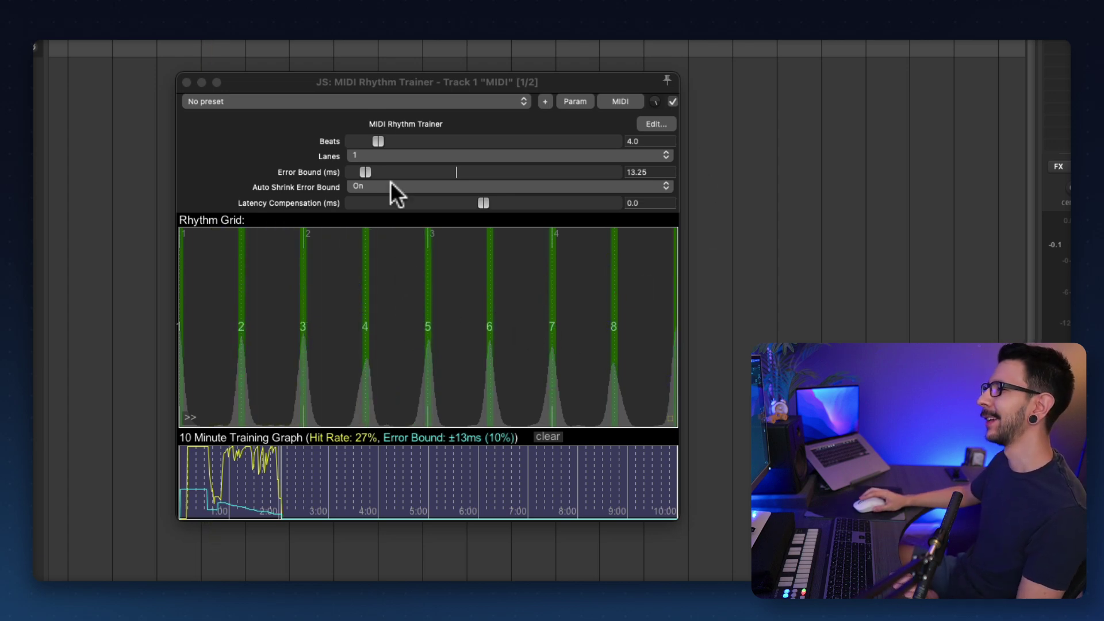
left_click(427, 82)
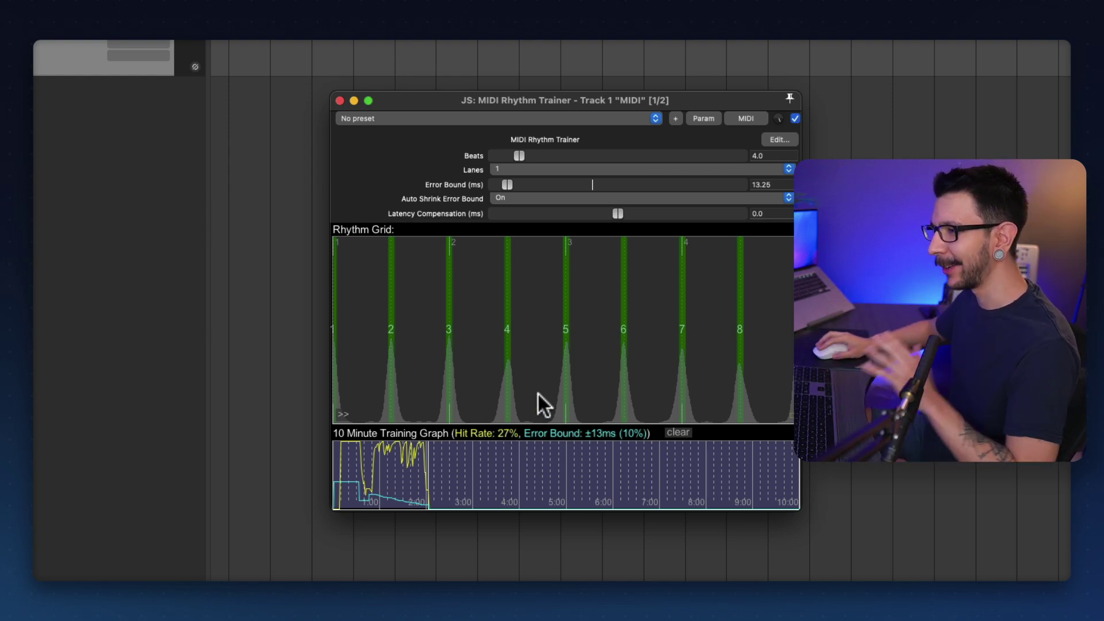
- Drag a little swing into the rhythm grid, reveal the options row and switch Click to ON
left_click_drag(478, 330, 538, 330)
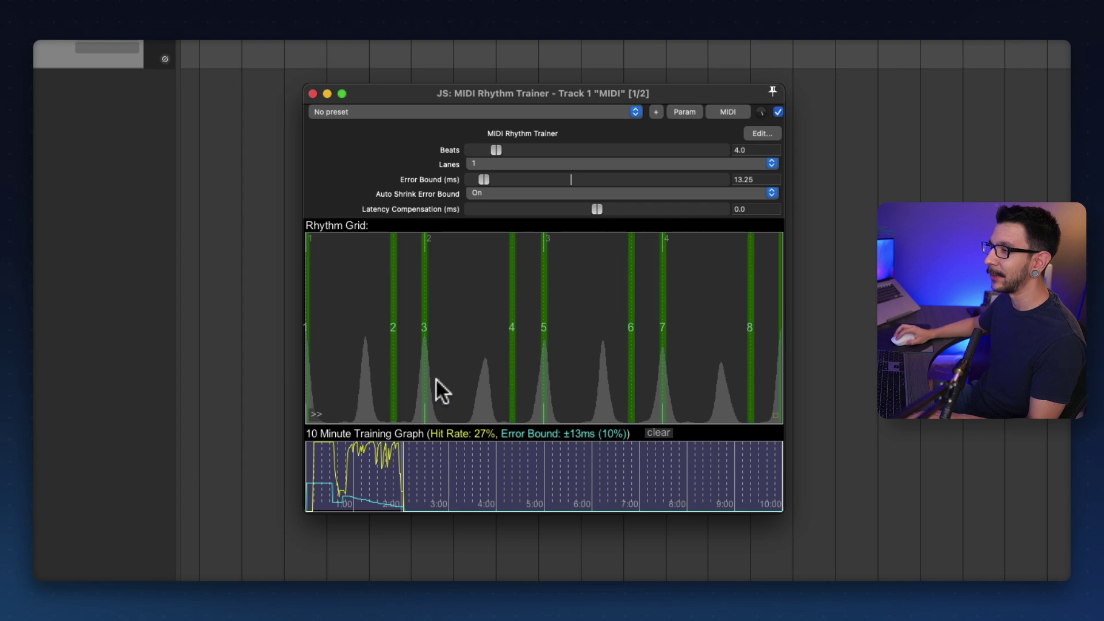
left_click(316, 413)
left_click(315, 411)
left_click(315, 413)
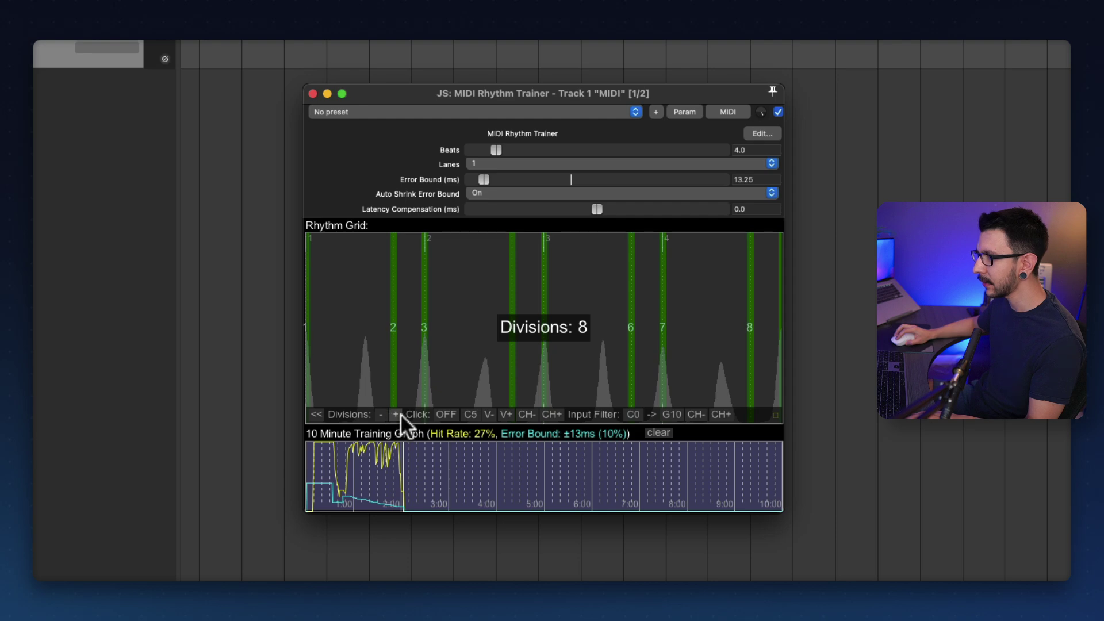
mouse_move(450, 412)
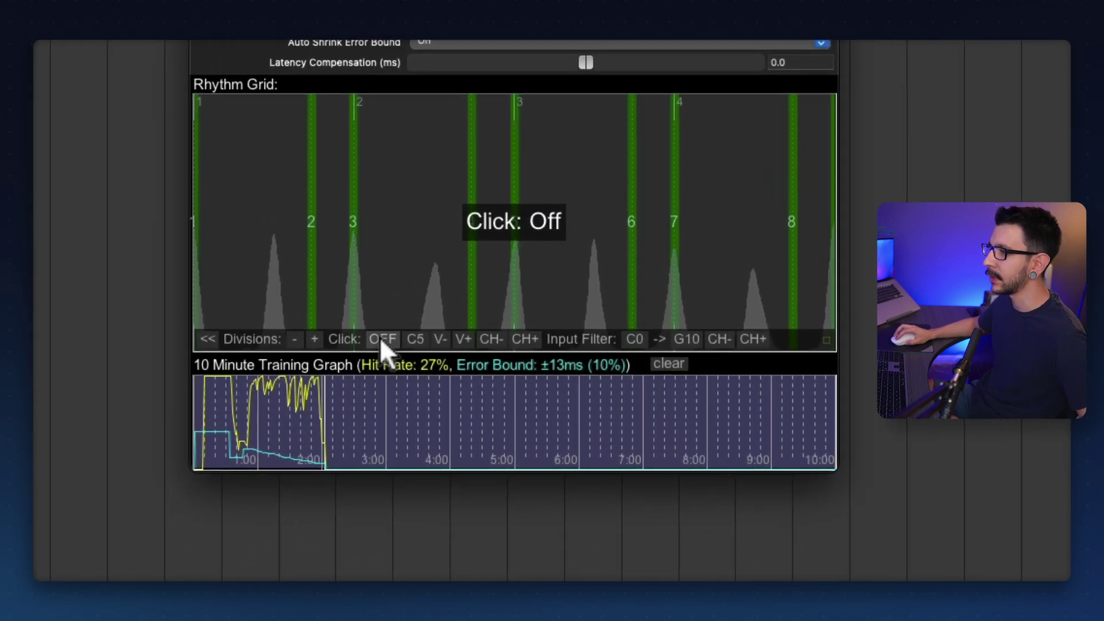
left_click(381, 339)
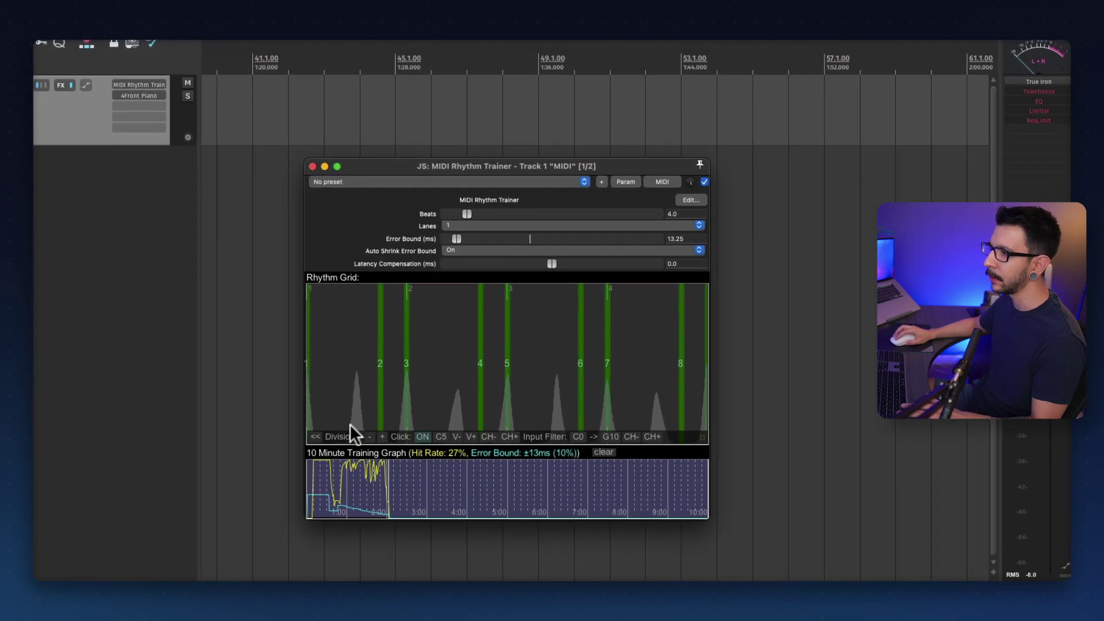
- Practise a pass with the trainer click, shift the grid phase to 0.12, and nudge click velocity around 60
mouse_move(388, 360)
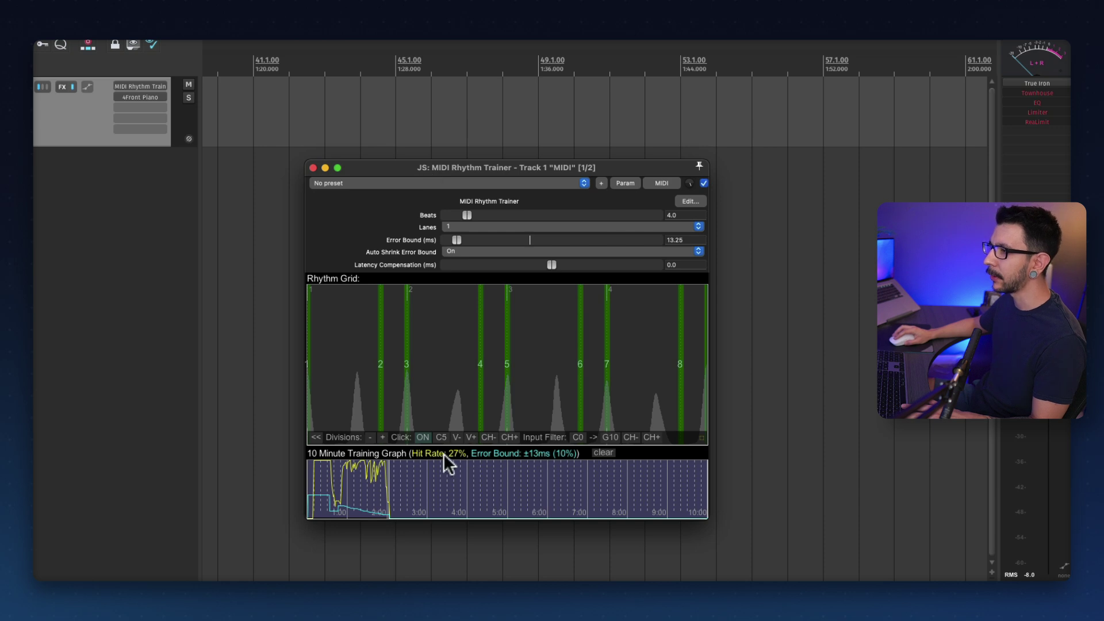
key("space")
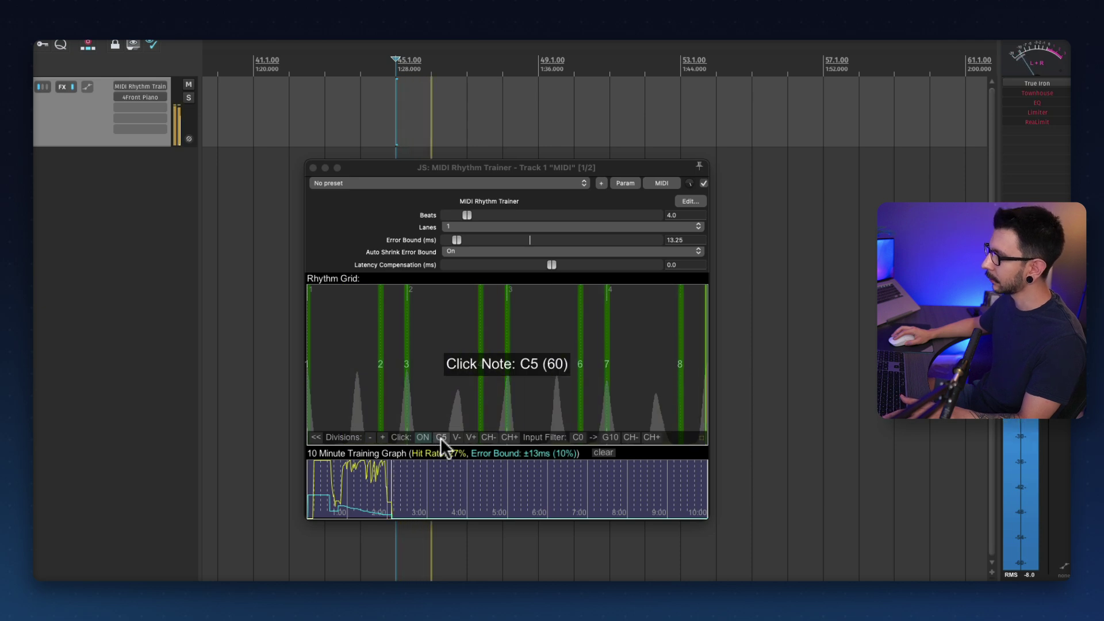
mouse_move(376, 339)
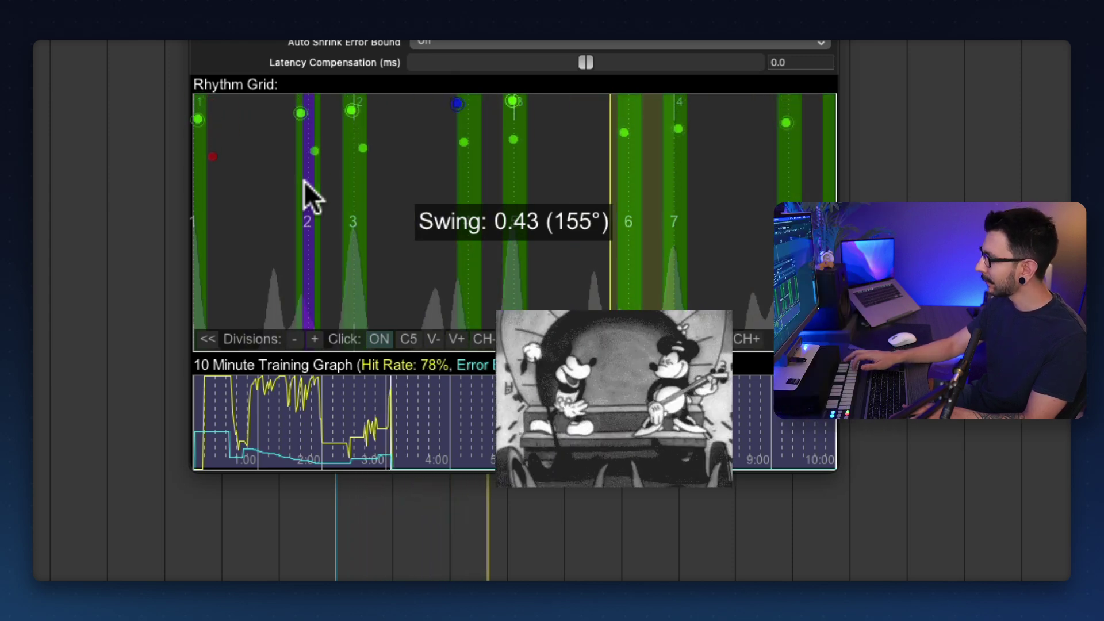
key("space")
mouse_move(353, 233)
left_mouse_down()
mouse_move(402, 232)
mouse_move(370, 232)
left_mouse_up()
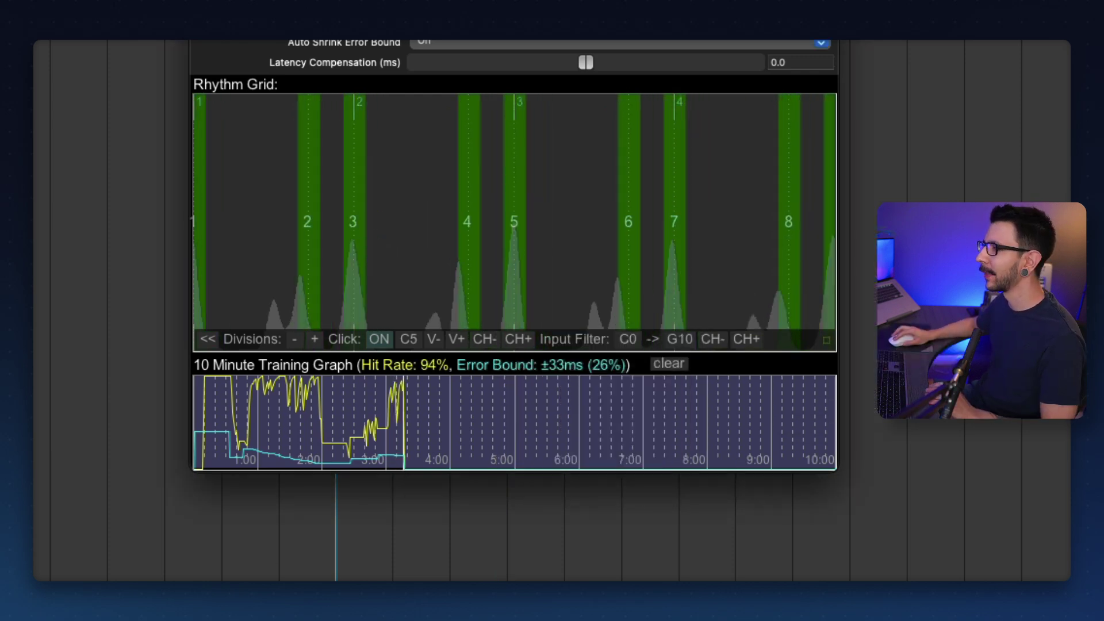
left_click(434, 339)
left_click(434, 339)
left_click(457, 339)
left_click(433, 339)
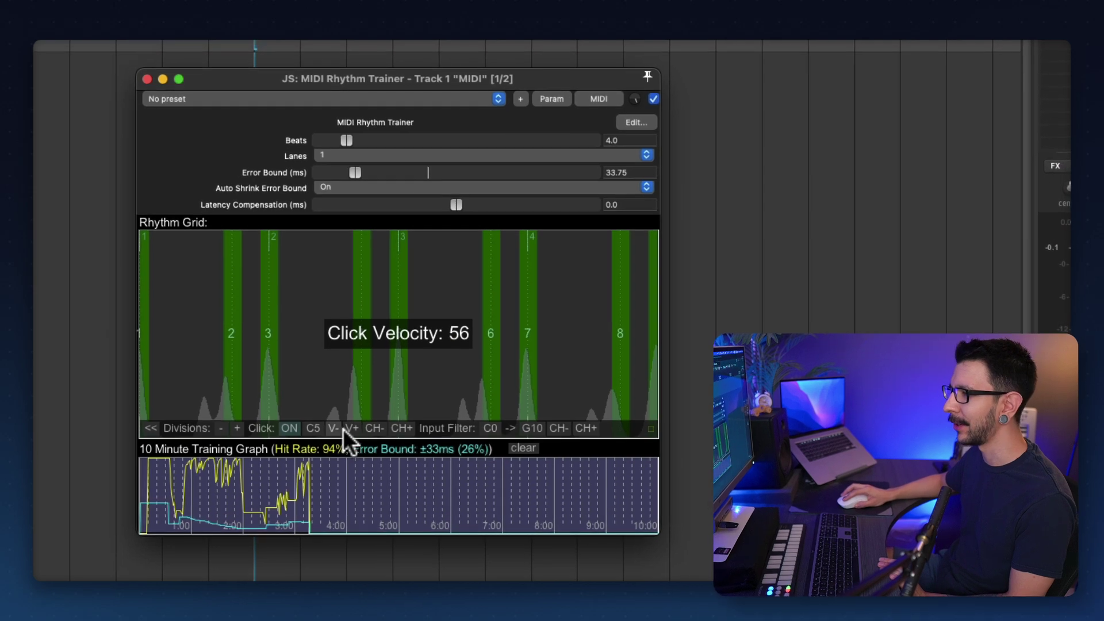
left_click(344, 429)
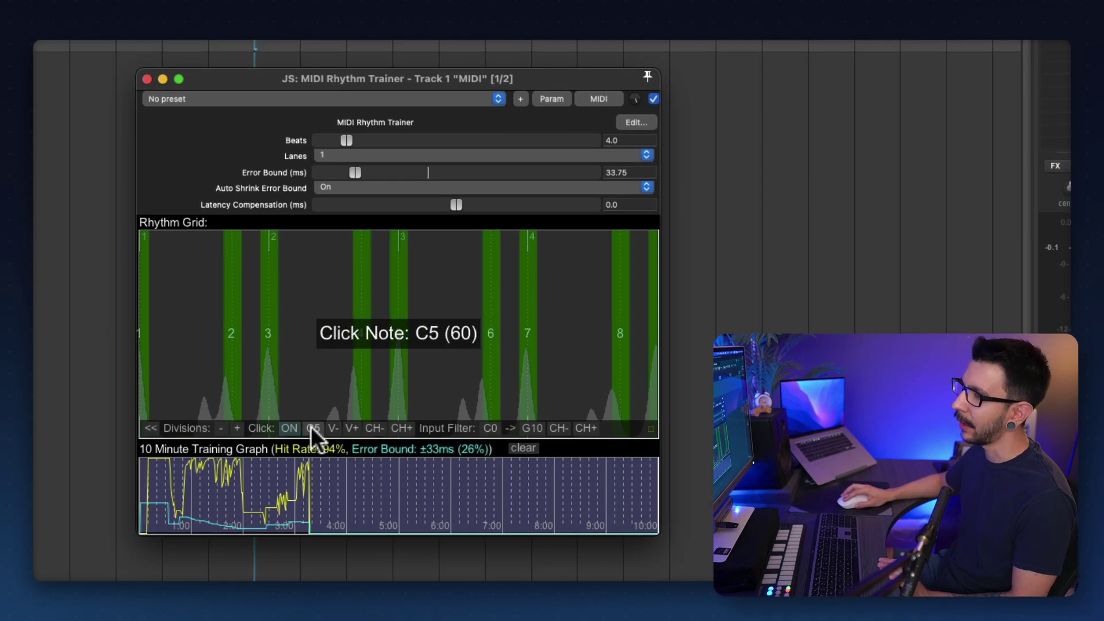
- Learn C7 as the click note and raise the click velocity to 84
left_click(311, 428)
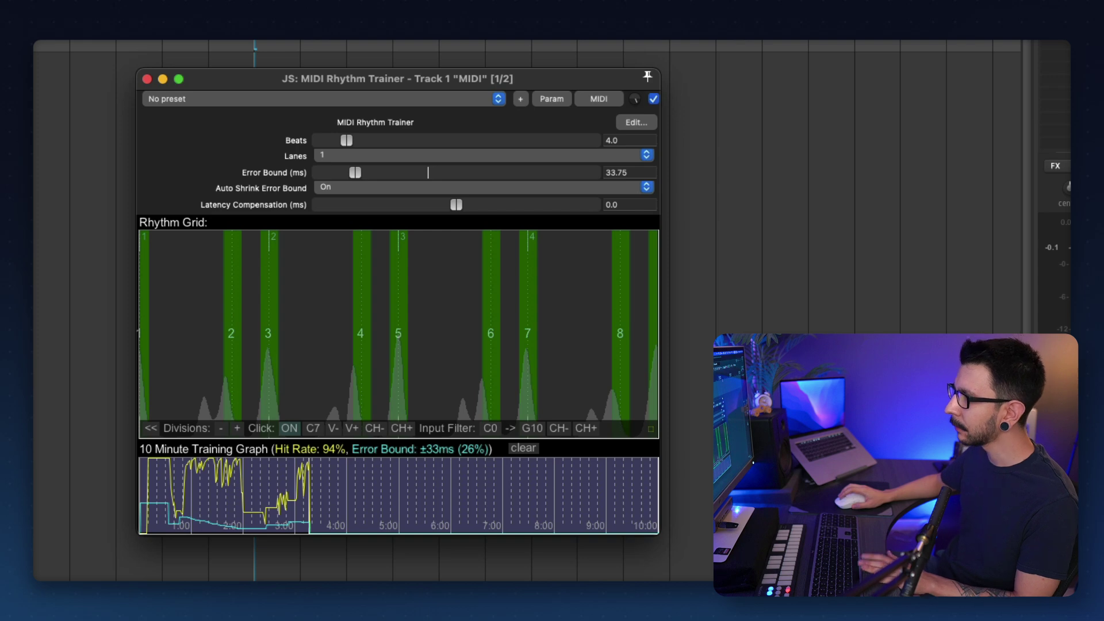
left_click(350, 428)
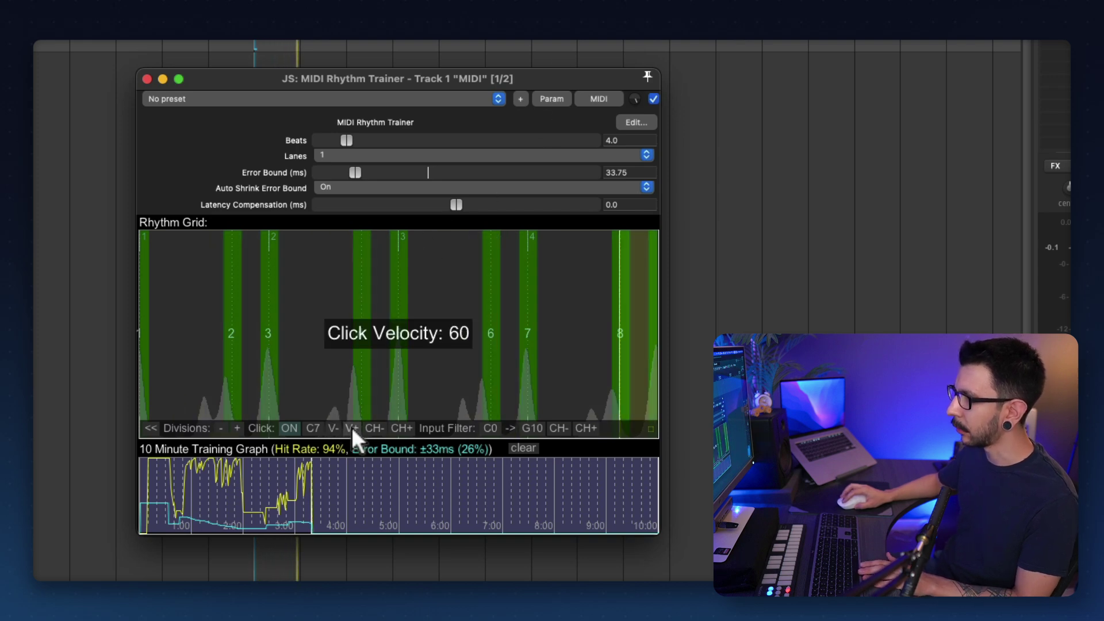
left_click(351, 428)
left_click(350, 428)
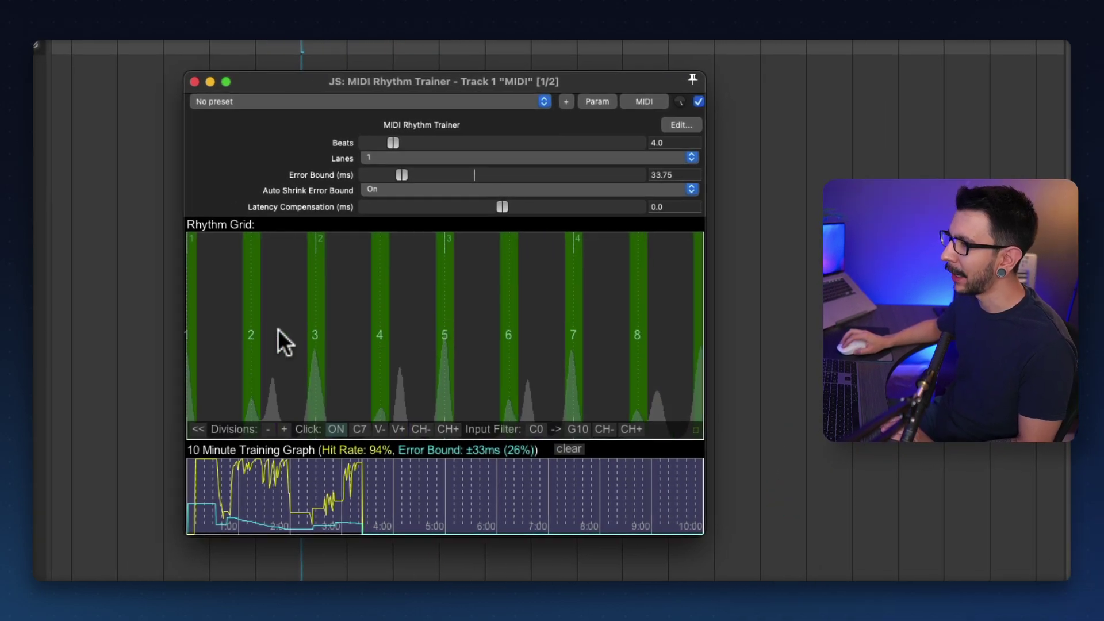
- Drop the grid to 4 divisions, then practise along at 5 and 6 divisions
left_click(268, 428)
left_click(268, 428)
left_click(268, 428)
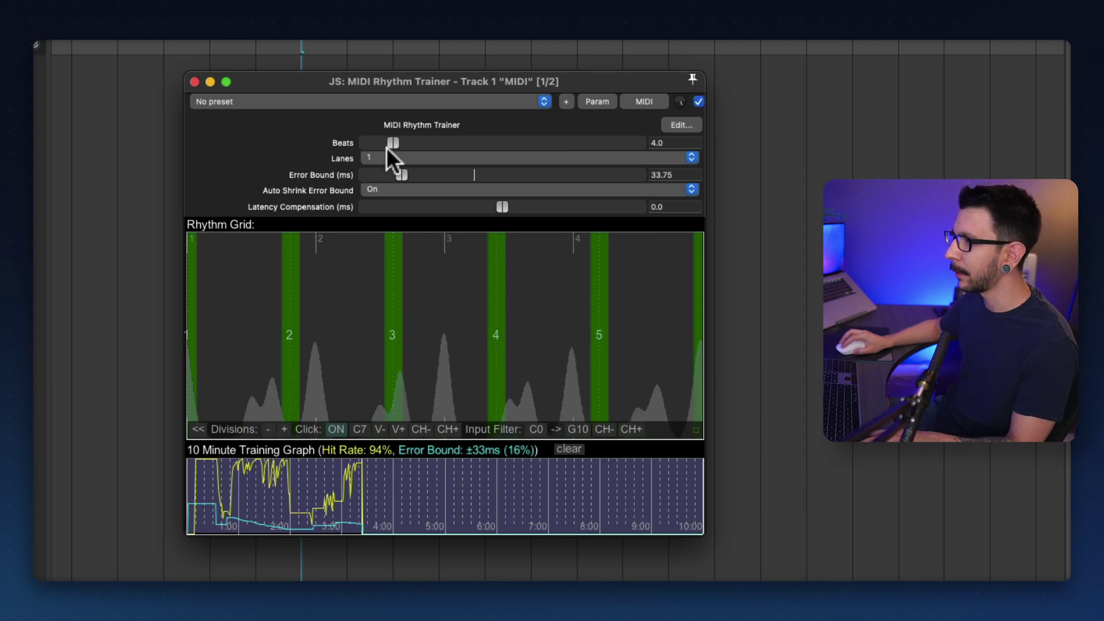
left_click(267, 428)
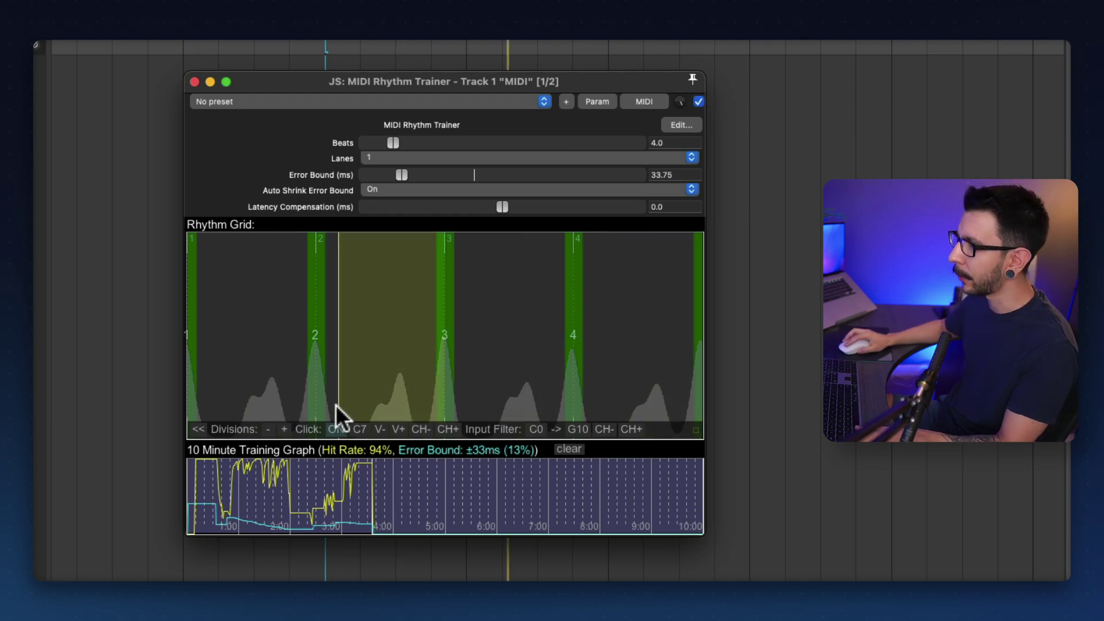
left_click(284, 429)
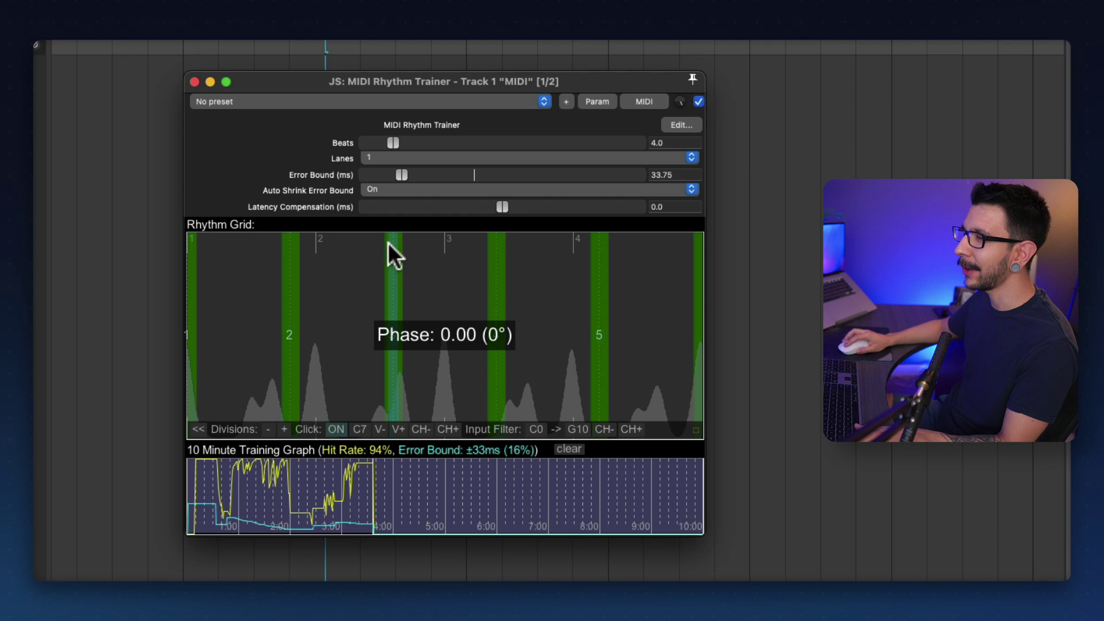
key("space")
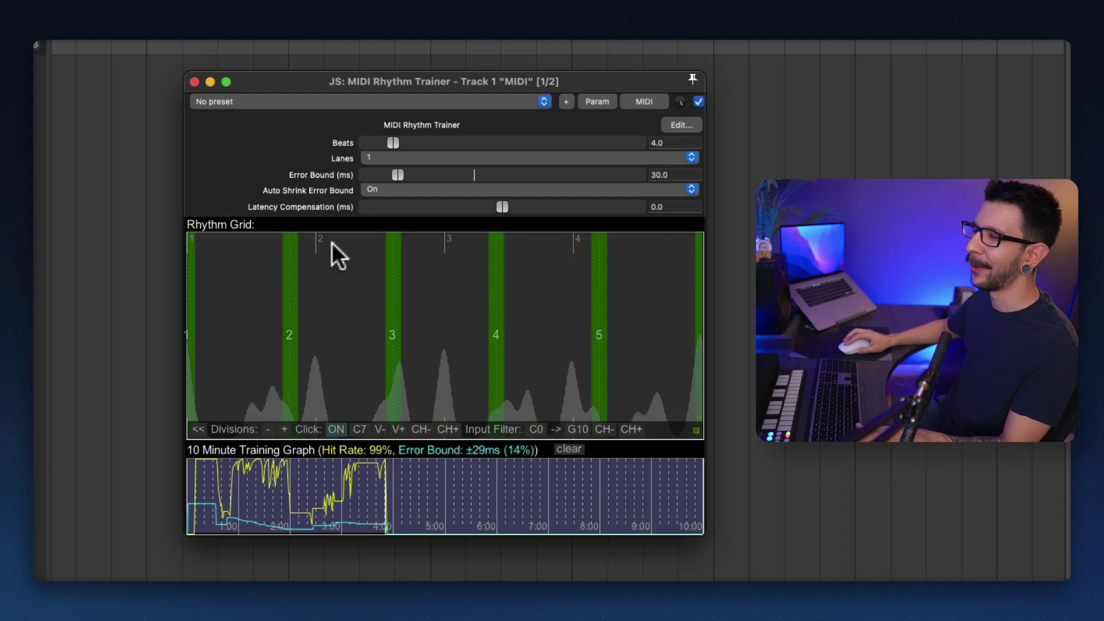
left_click(283, 429)
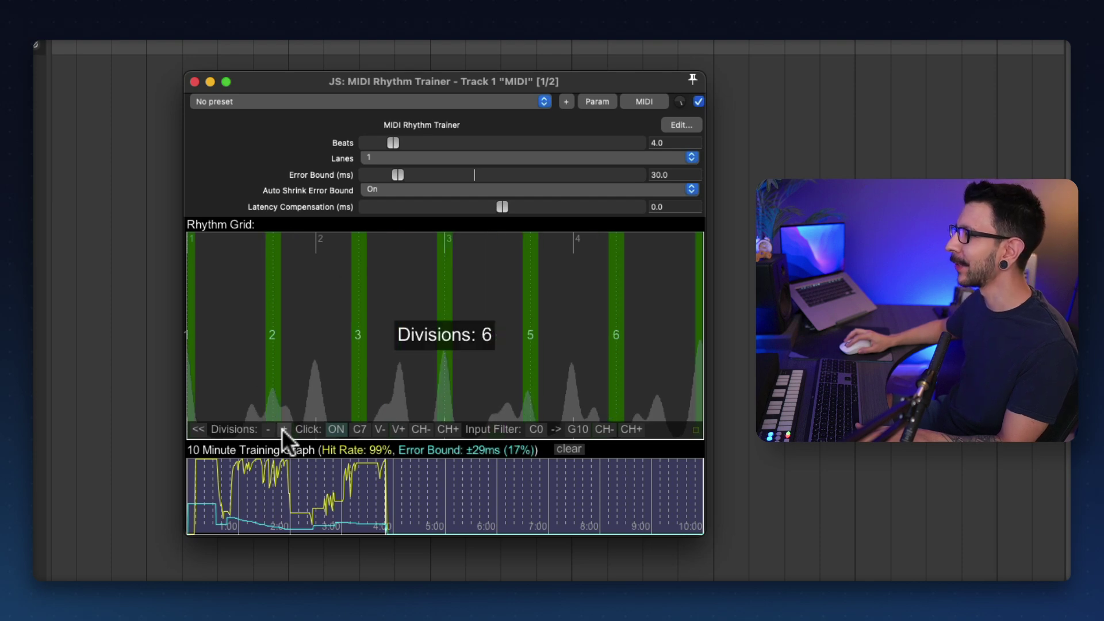
key("space")
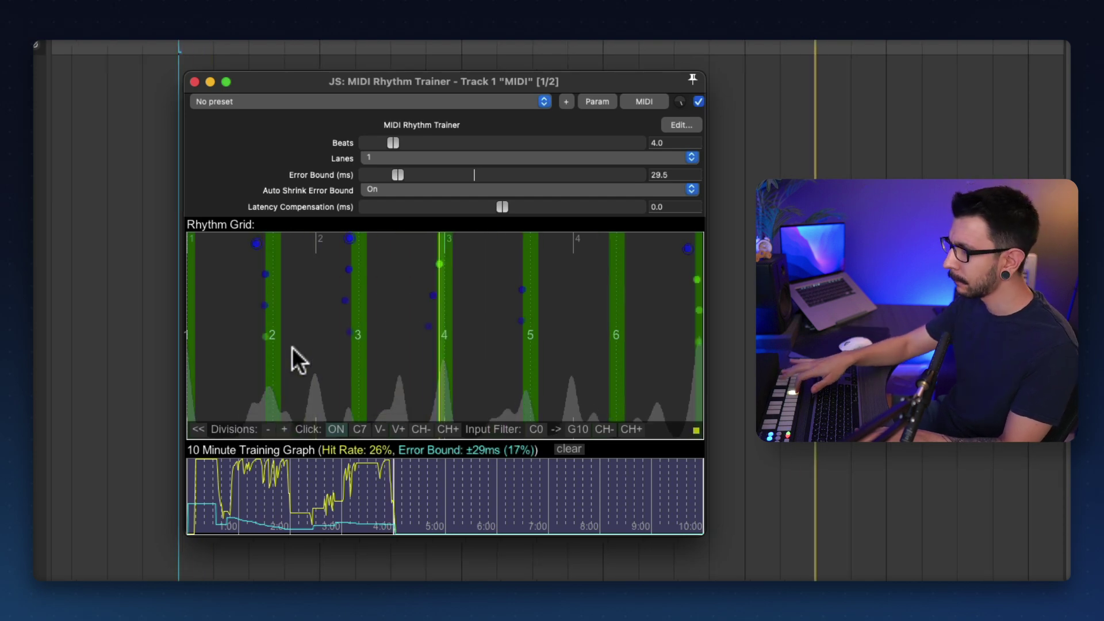
key("space")
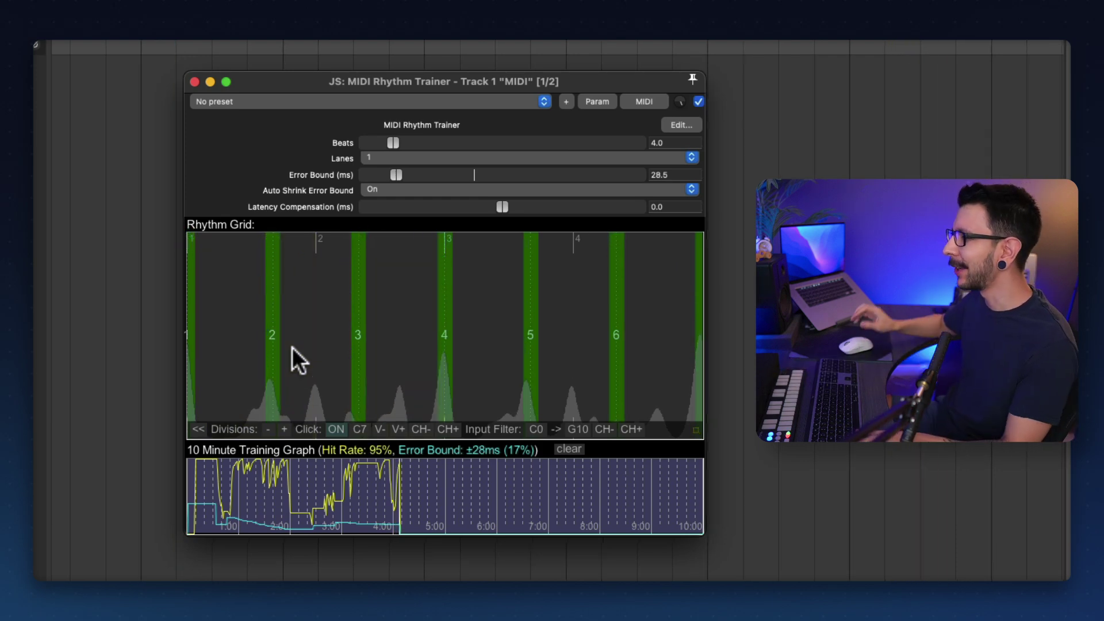
- Practise at 7 and 8 divisions, then keep adding divisions beyond 8
left_click(284, 426)
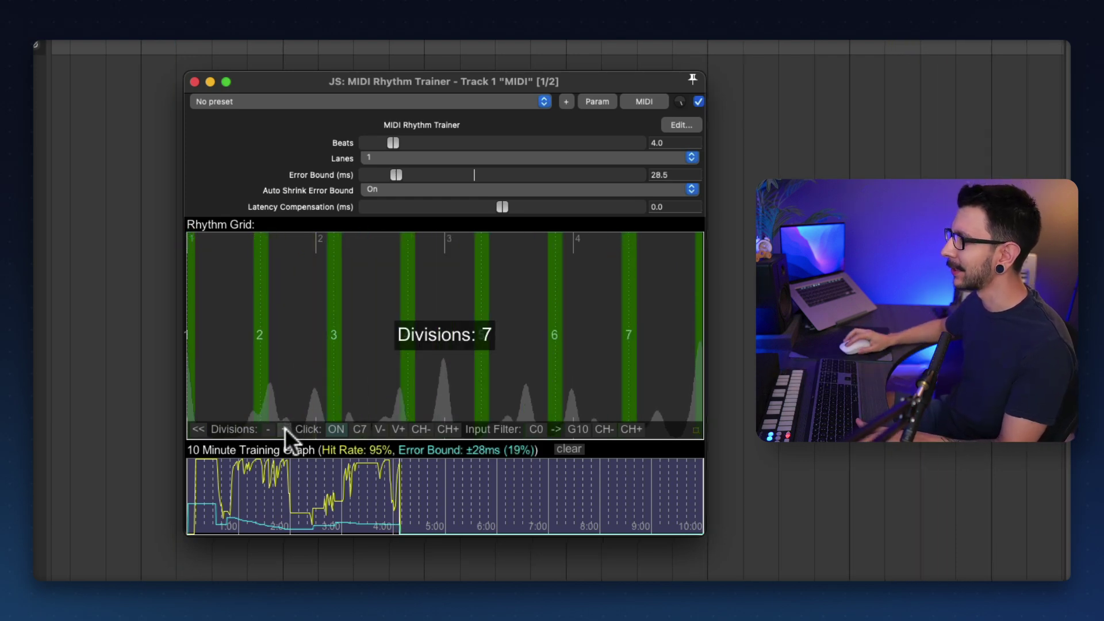
key("space")
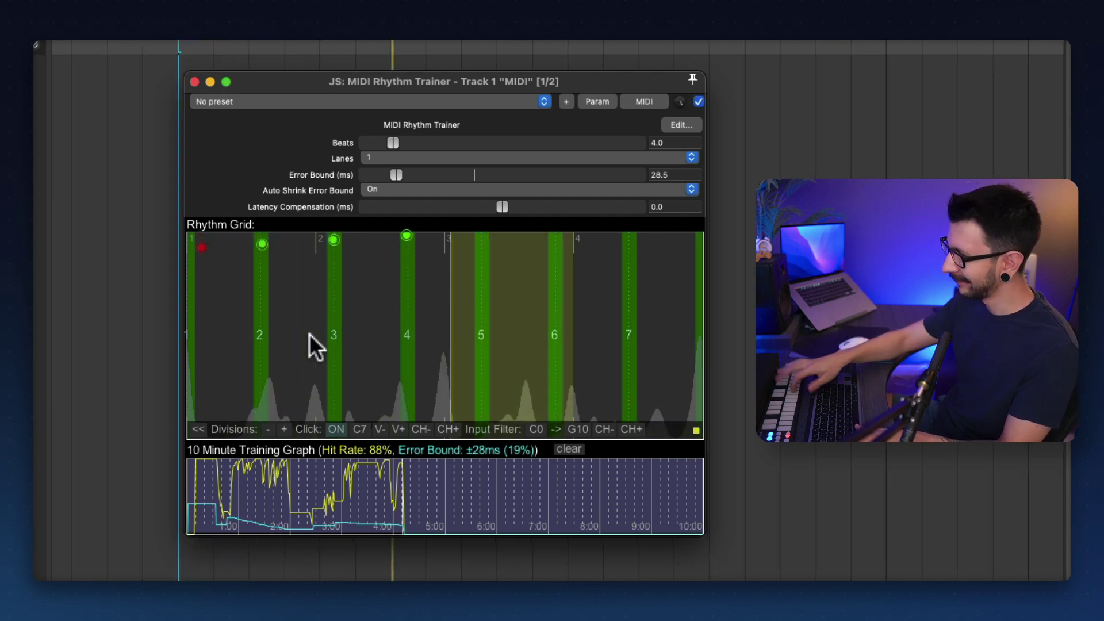
key("space")
left_click(284, 429)
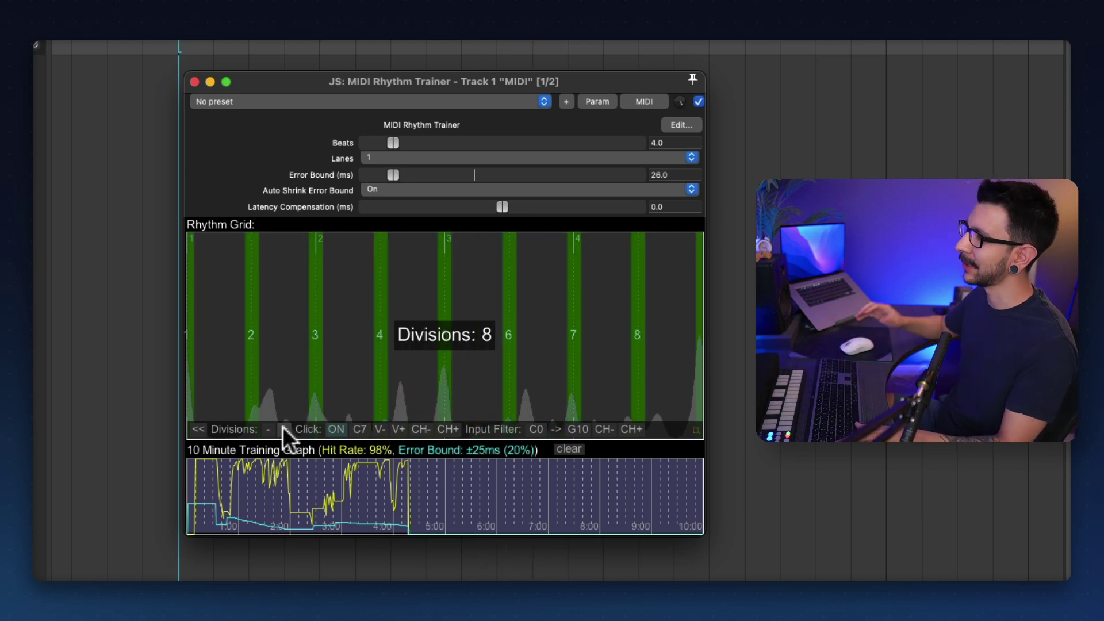
key("space")
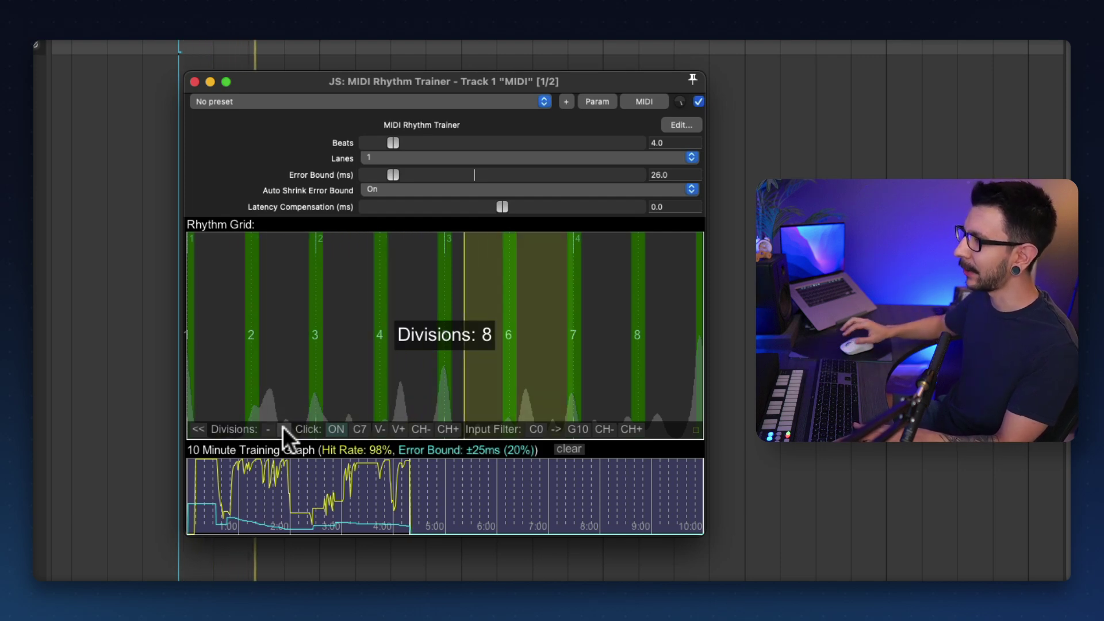
left_click(283, 429)
left_click(284, 428)
left_click(284, 429)
left_click(284, 428)
left_click(284, 428)
left_click(284, 428)
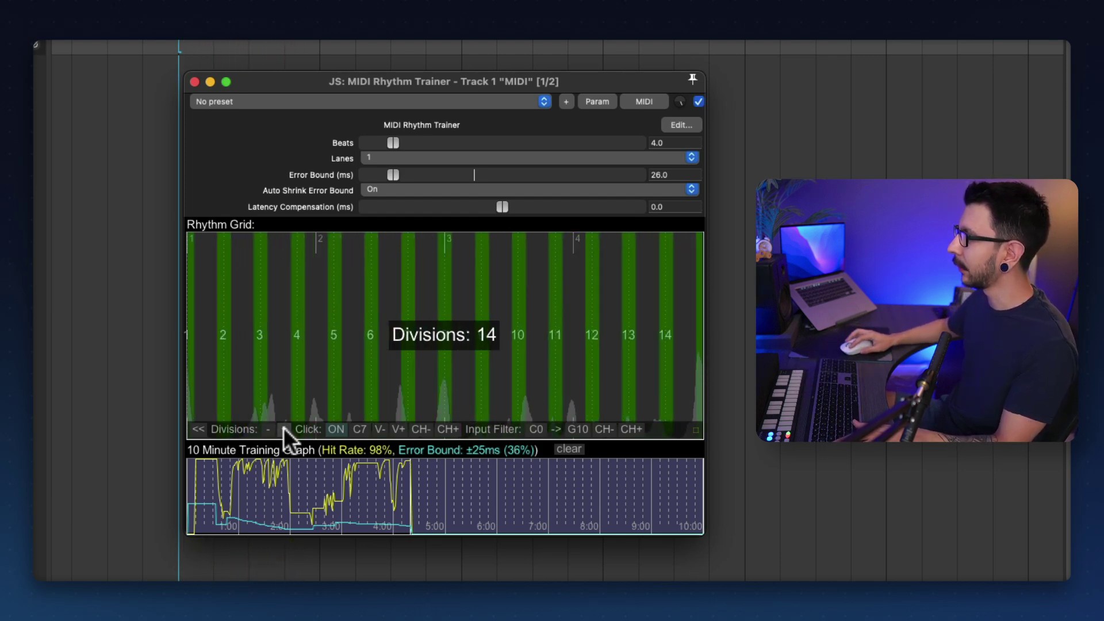
left_click(284, 428)
left_click(284, 428)
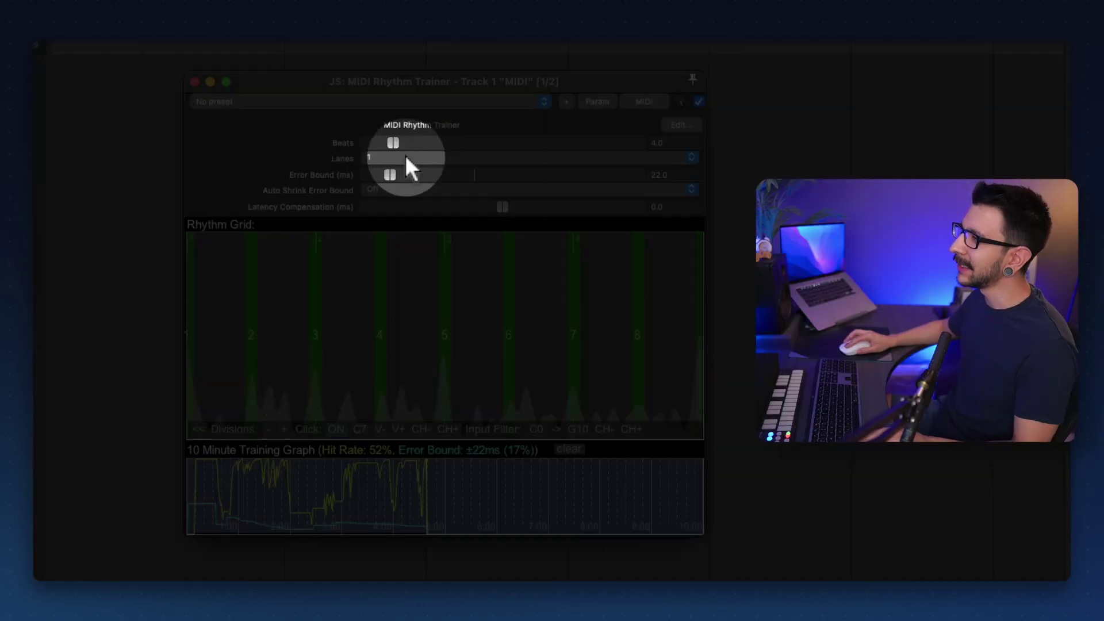
left_click(404, 154)
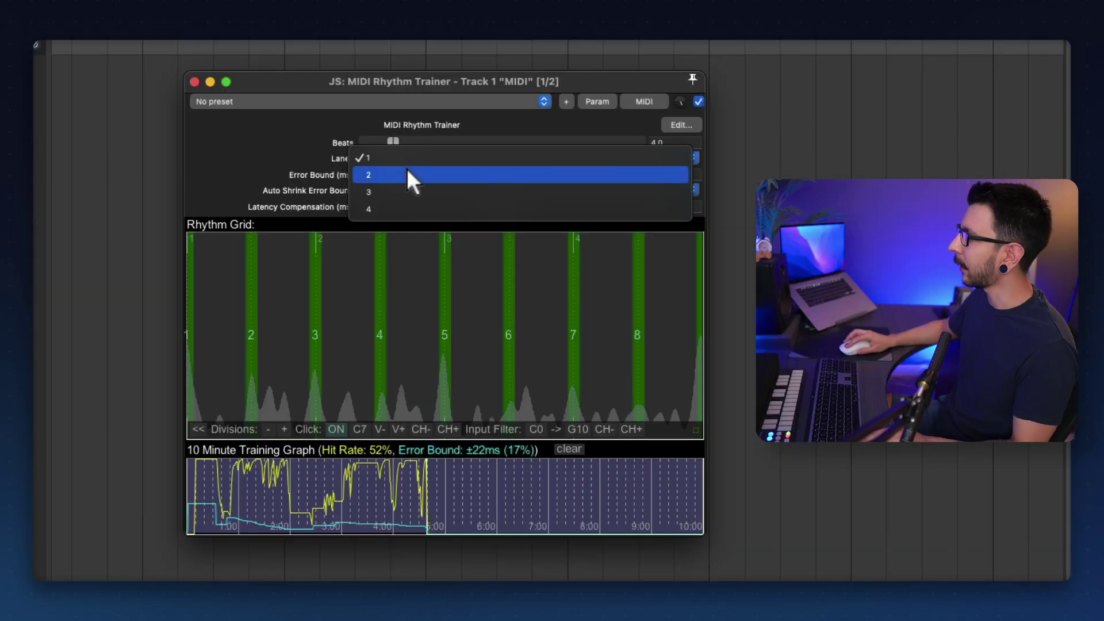
left_click(405, 168)
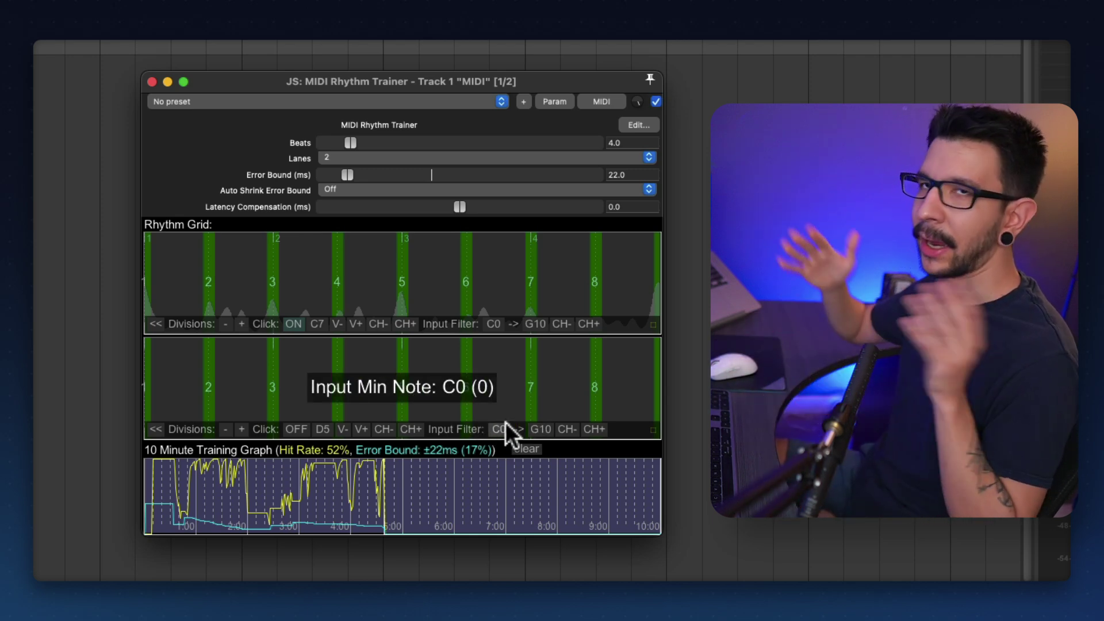
left_click(401, 153)
left_click(367, 189)
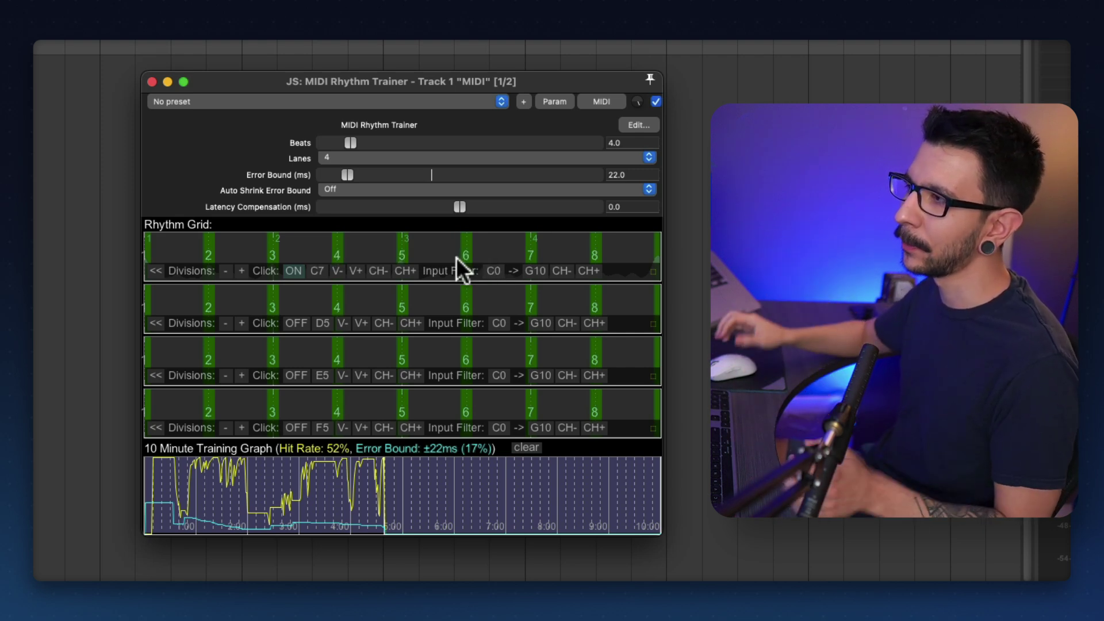
left_click(433, 156)
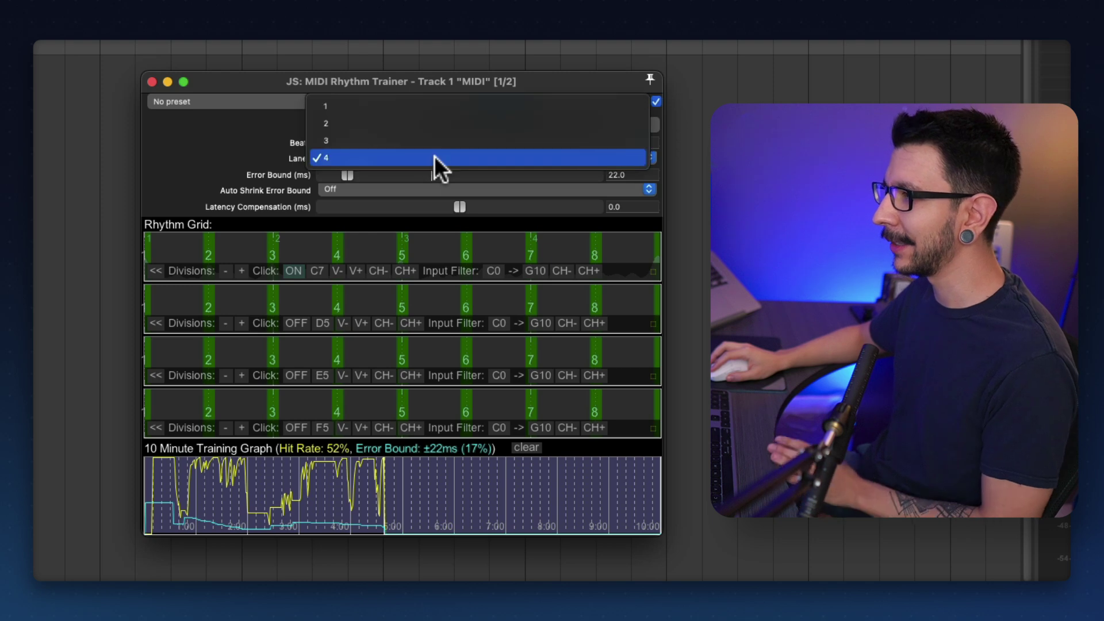
left_click(463, 106)
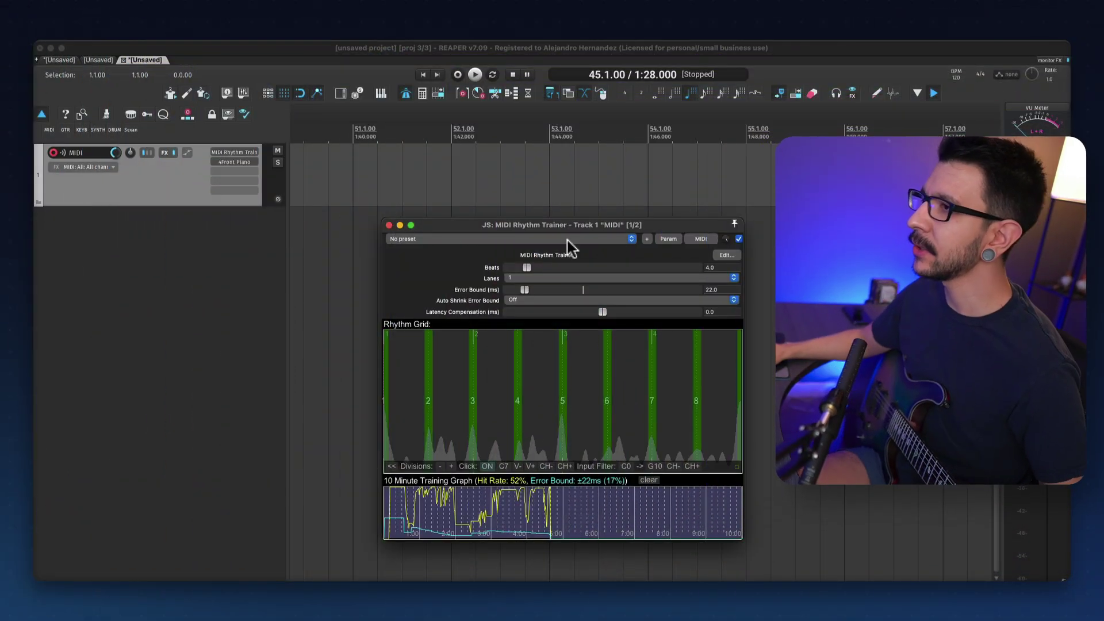
- Add VST: ReaGate from an FX search for 'reagate' and drag it to the top of the chain
left_click(340, 181)
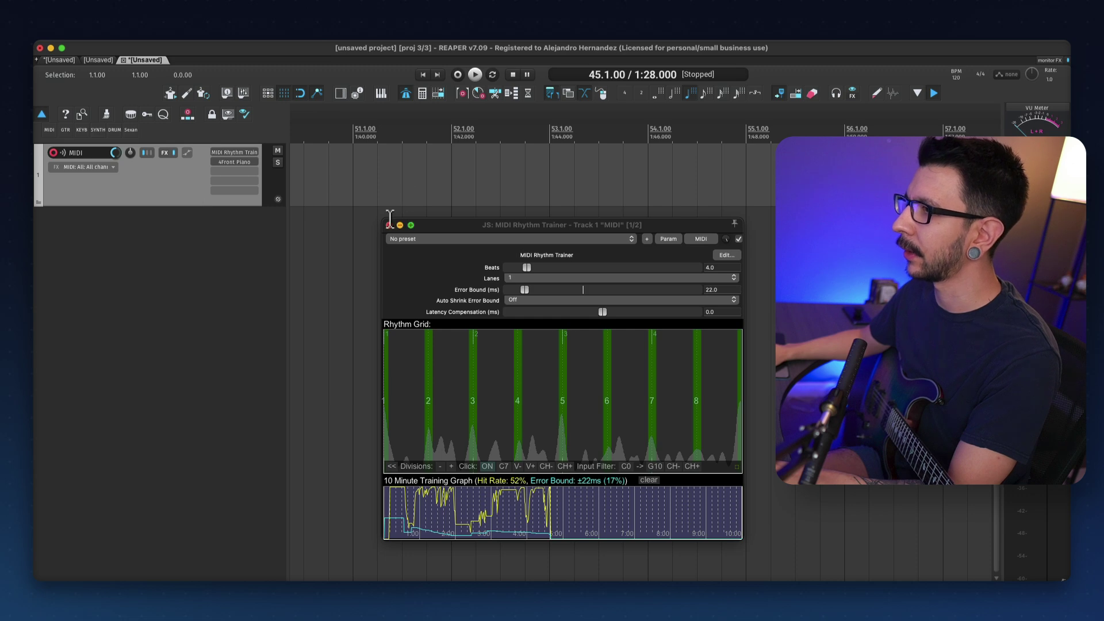
left_click_drag(439, 226, 456, 202)
left_click(180, 211)
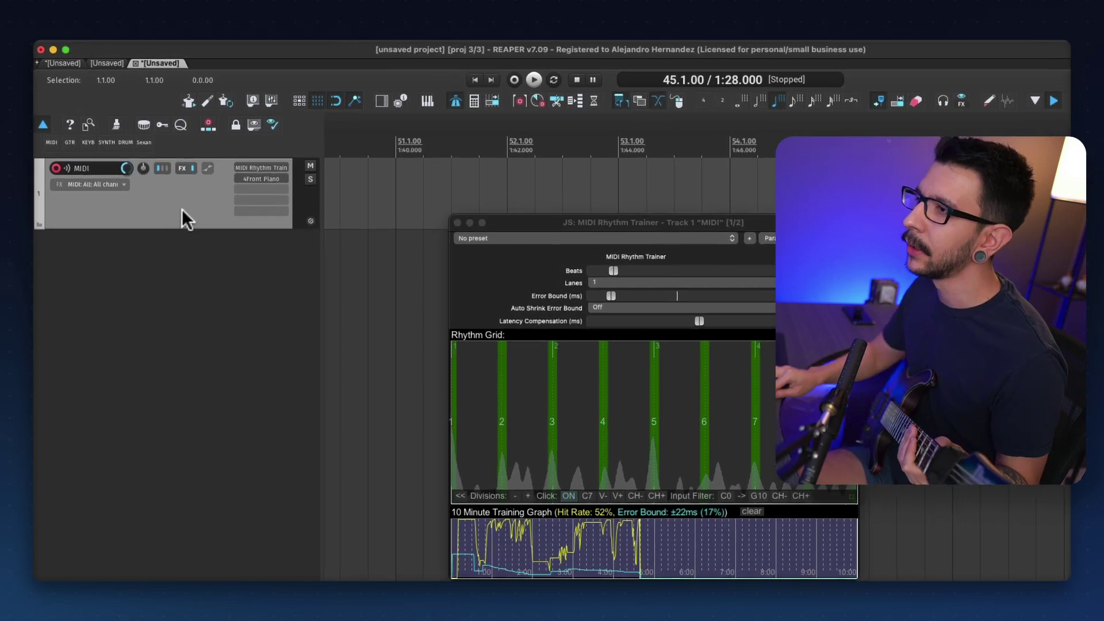
double_click(276, 210)
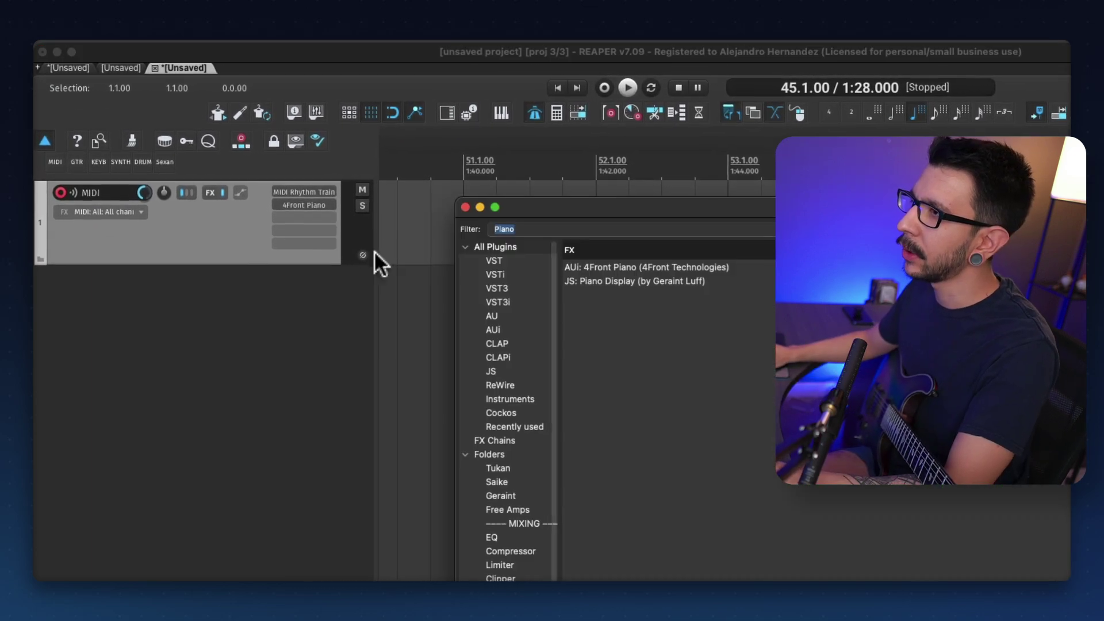
type("reafata")
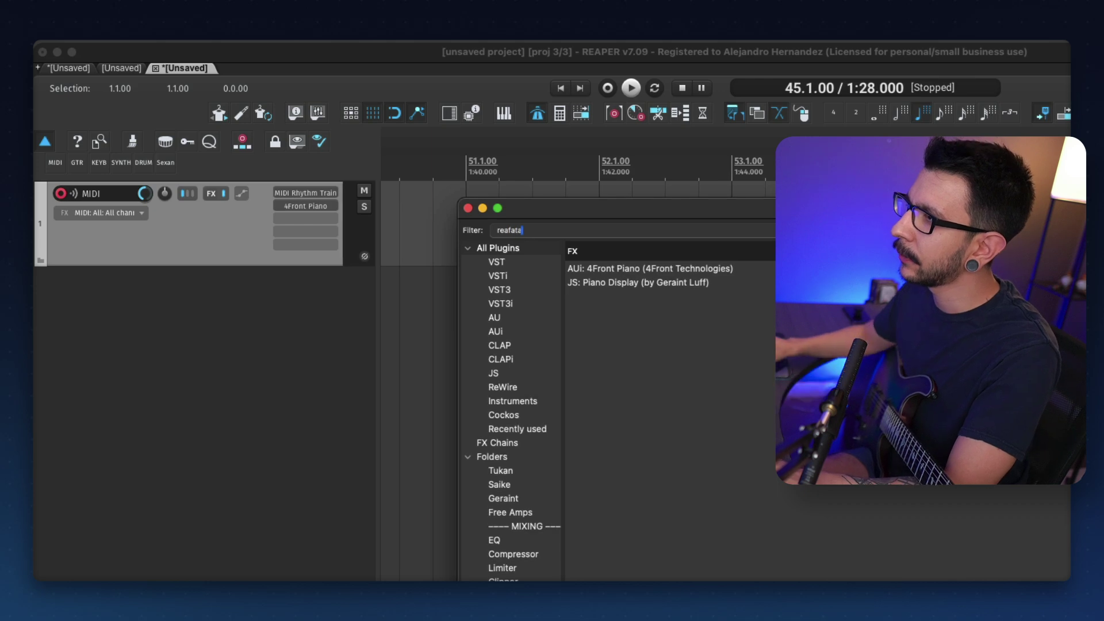
key("BackSpace")
type("ate")
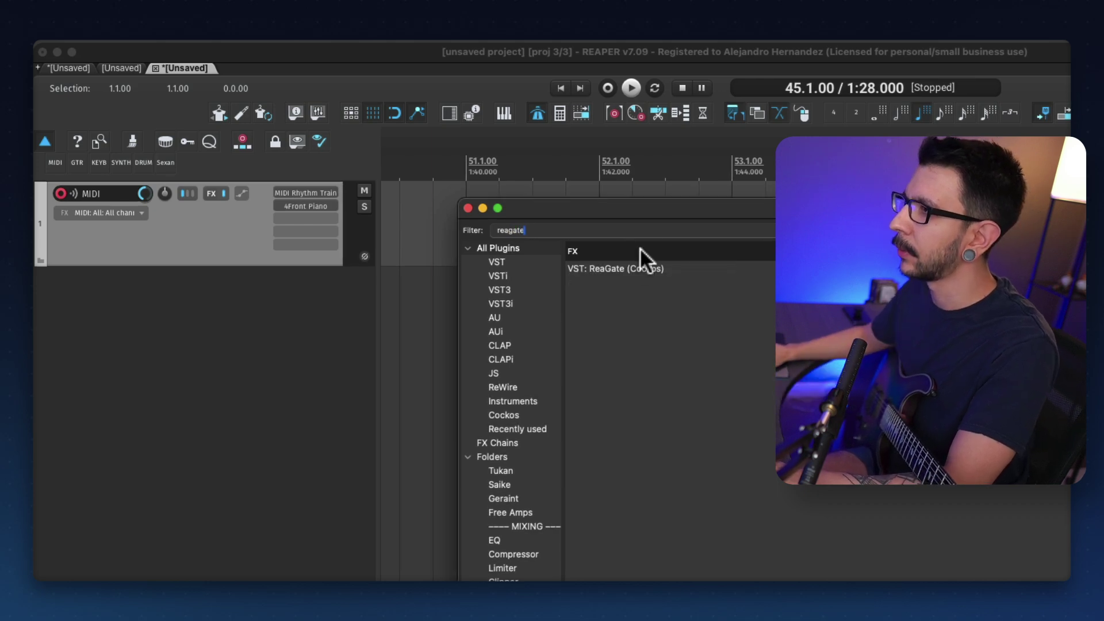
double_click(619, 263)
left_click_drag(306, 220, 306, 189)
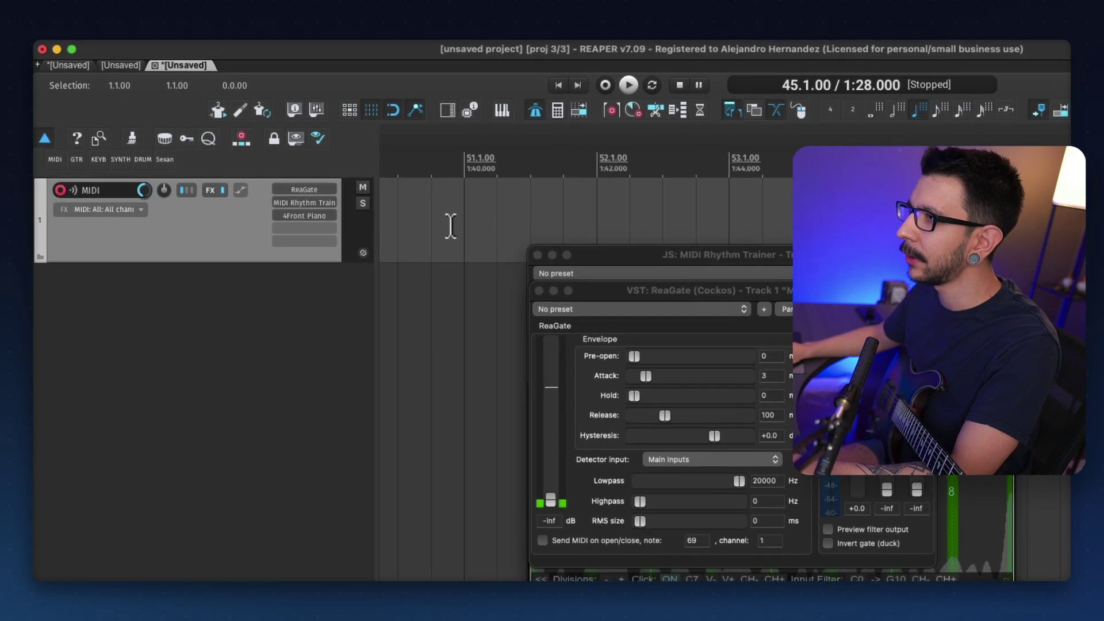
left_click_drag(627, 293, 512, 215)
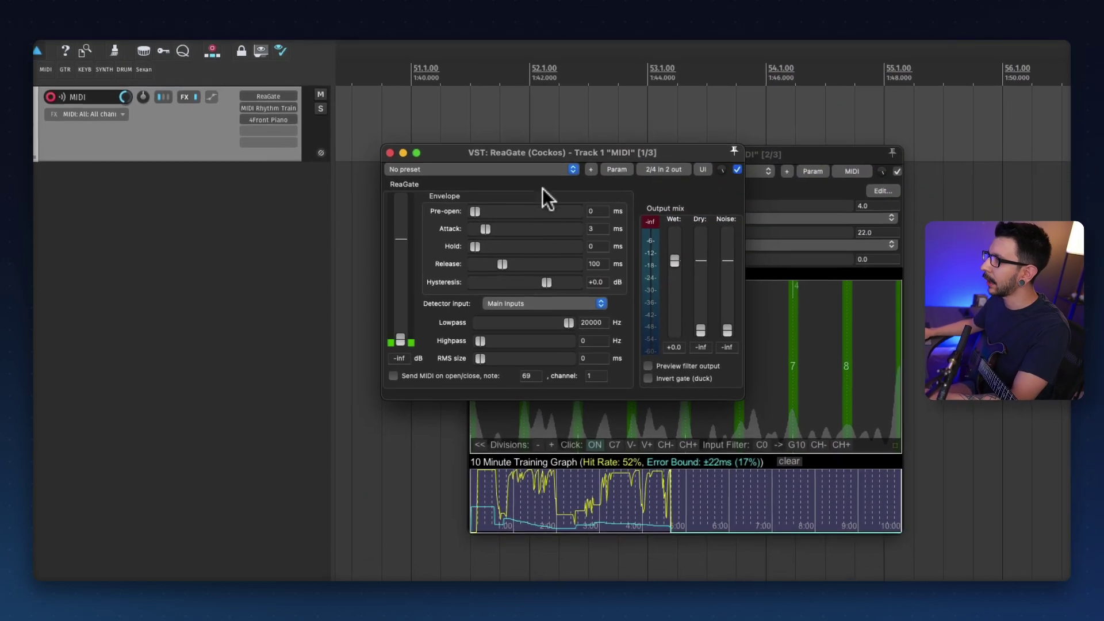
- Load ReaGate's stock Snare to MIDI preset, set attack to 0 ms and widen the filter to 131–7623 Hz
left_click(569, 229)
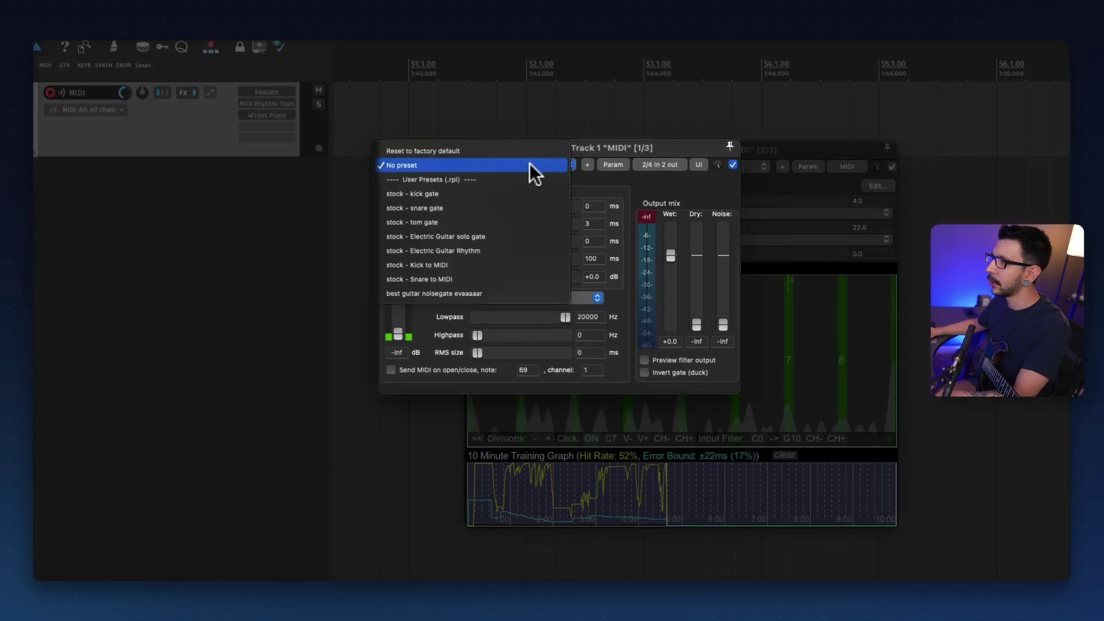
left_click(437, 277)
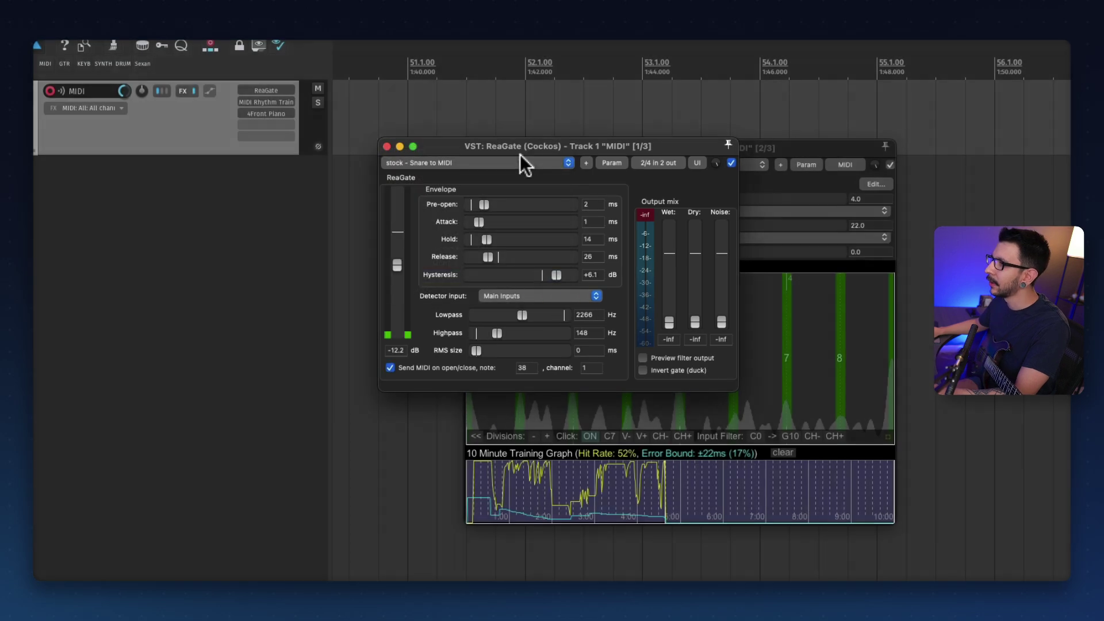
left_click_drag(523, 151, 537, 208)
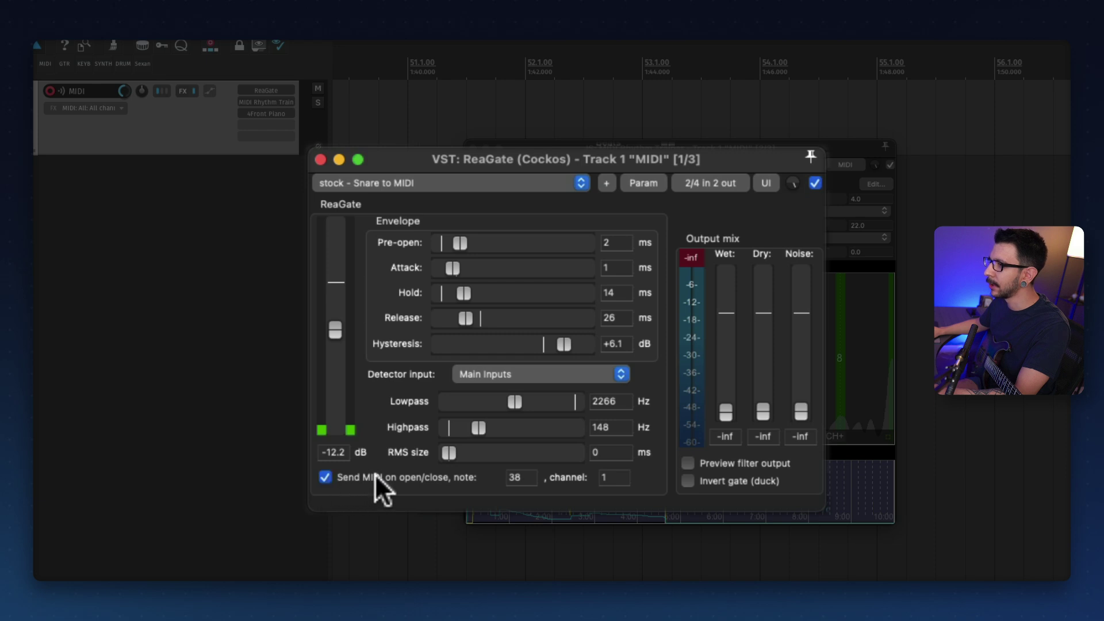
left_click_drag(525, 163, 494, 158)
left_click_drag(464, 271, 487, 316)
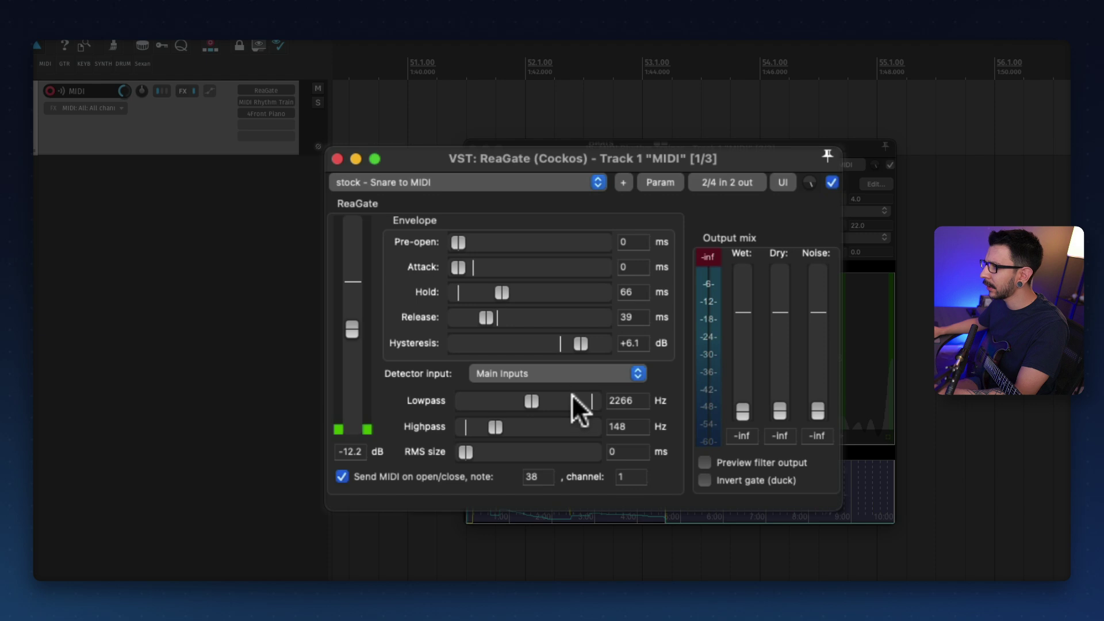
left_click_drag(498, 423, 563, 404)
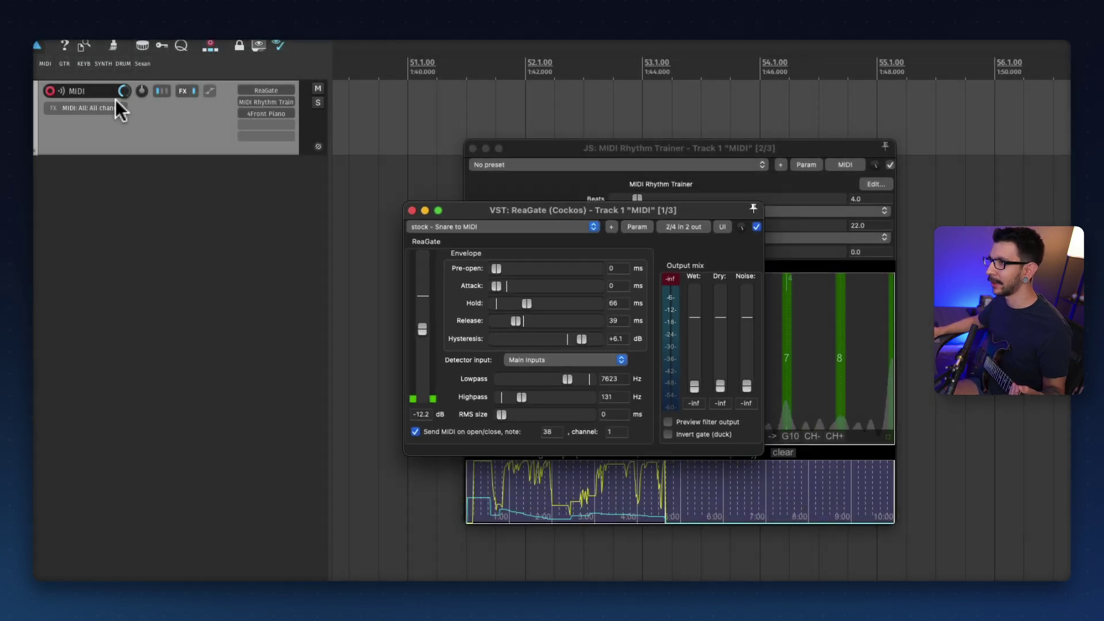
- Switch the MIDI track's recording input from mono Input 1 to mono Input 2
left_click(108, 109)
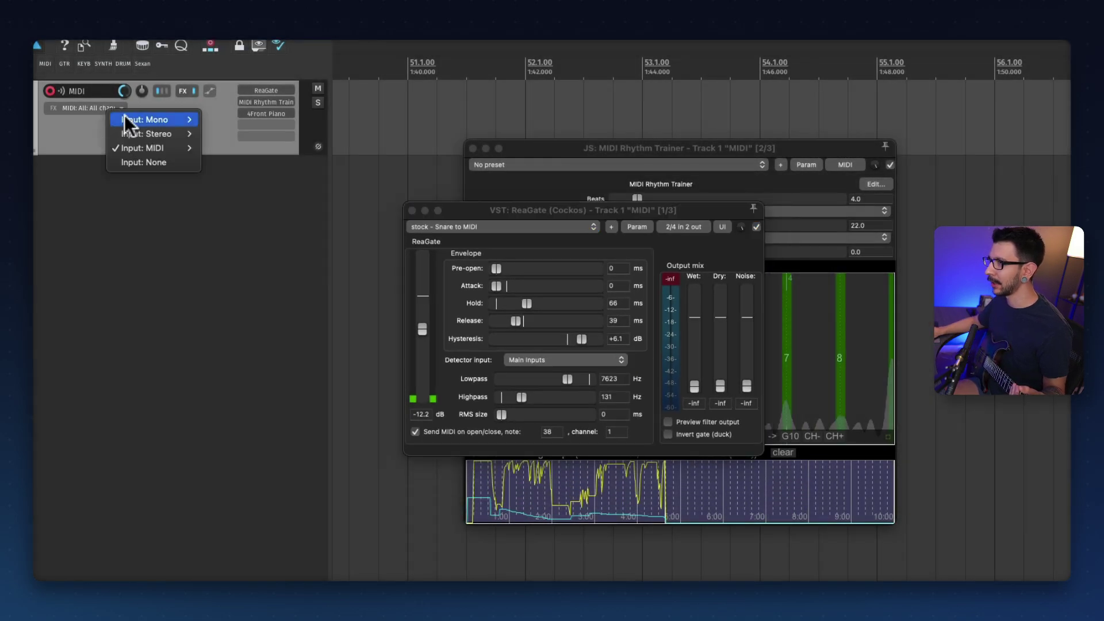
left_click(207, 121)
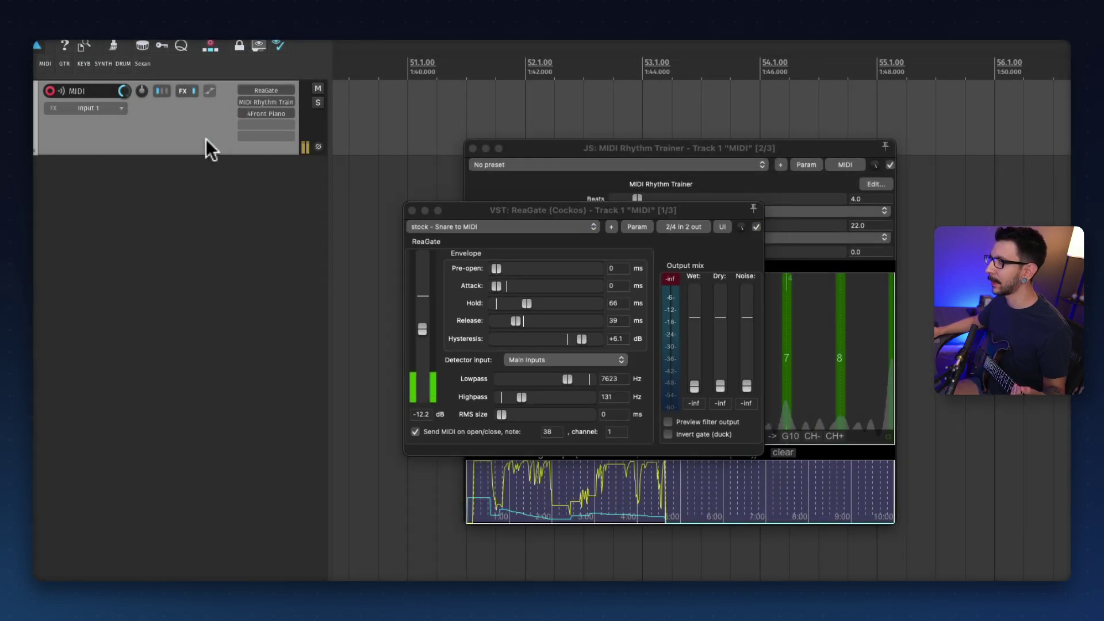
left_click(103, 108)
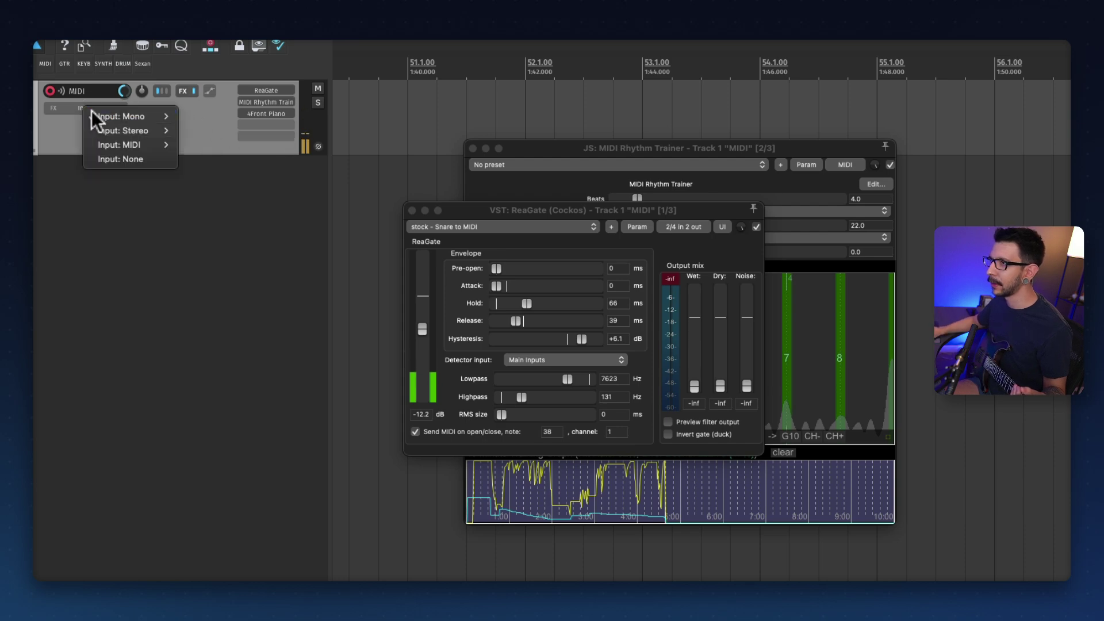
mouse_move(158, 116)
left_click(198, 130)
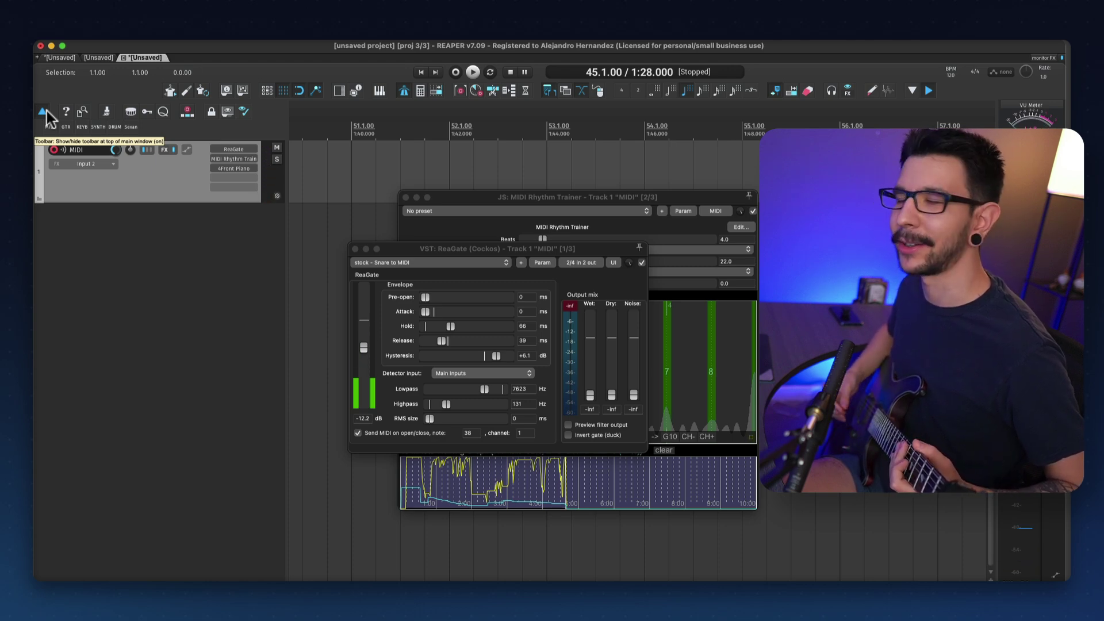
- Set ReaGate's gate threshold to -5.0 dB
left_click_drag(461, 250, 607, 226)
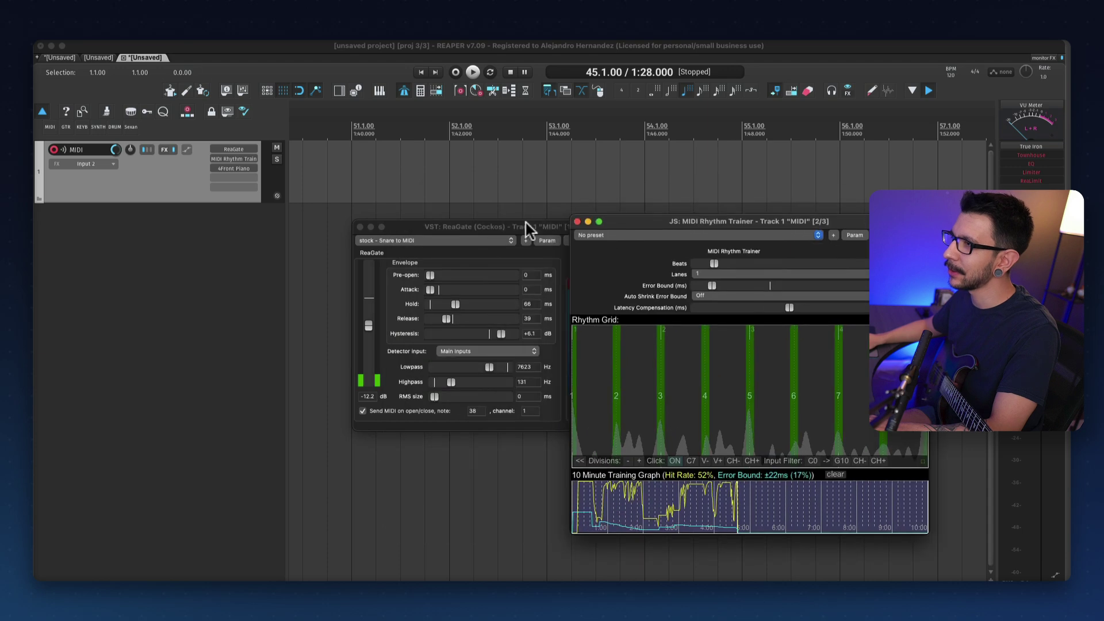
left_click(240, 169)
left_click(402, 224)
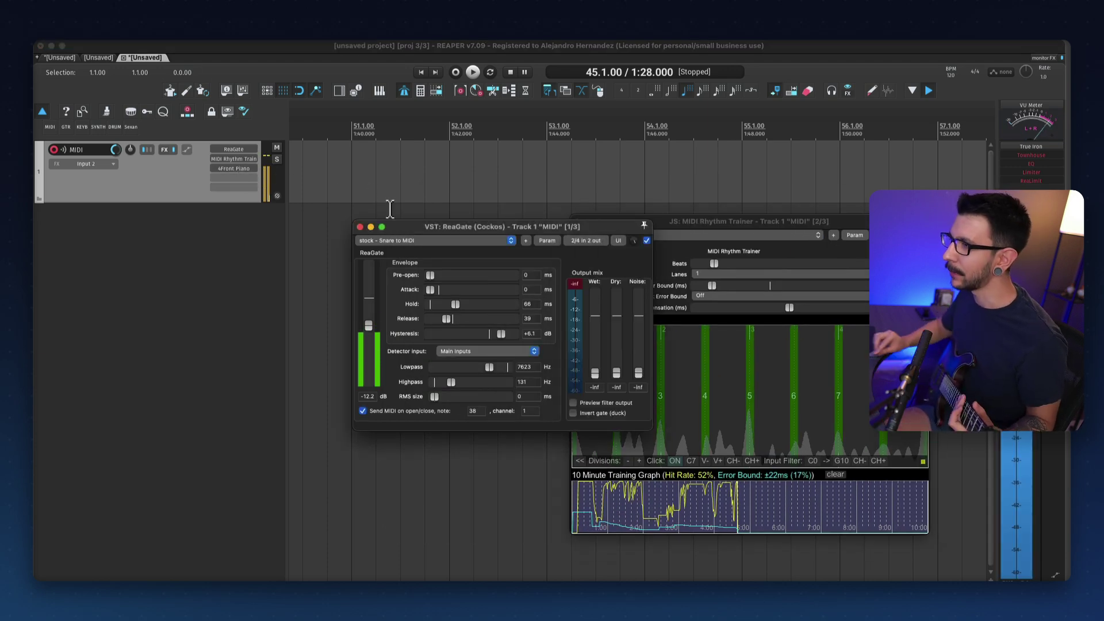
left_click_drag(394, 226, 383, 215)
left_click_drag(355, 315, 378, 316)
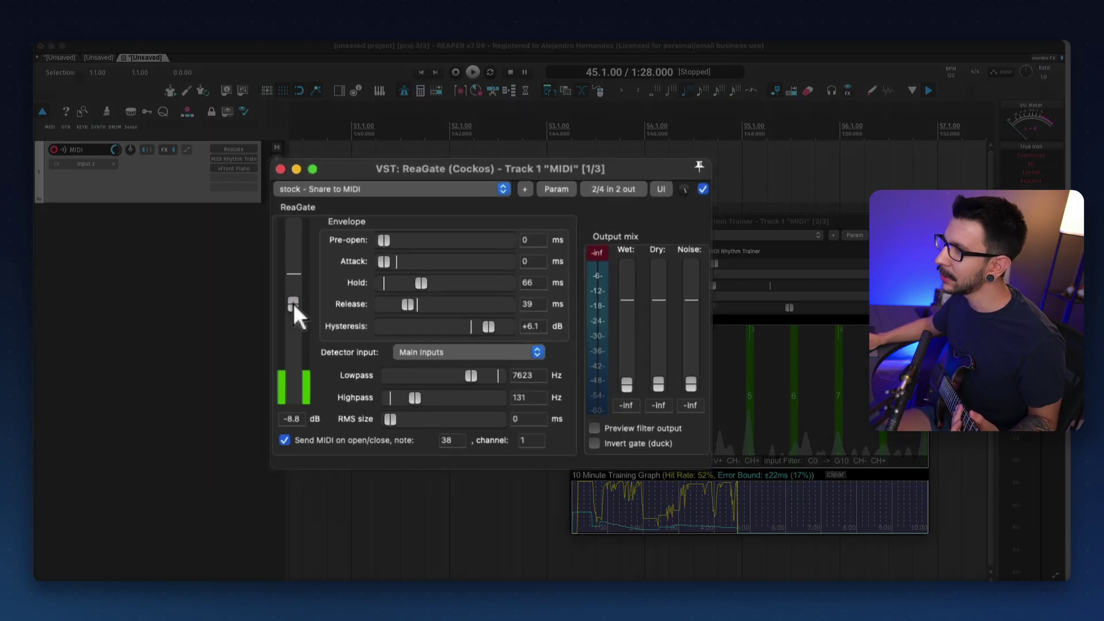
left_click_drag(358, 308, 351, 295)
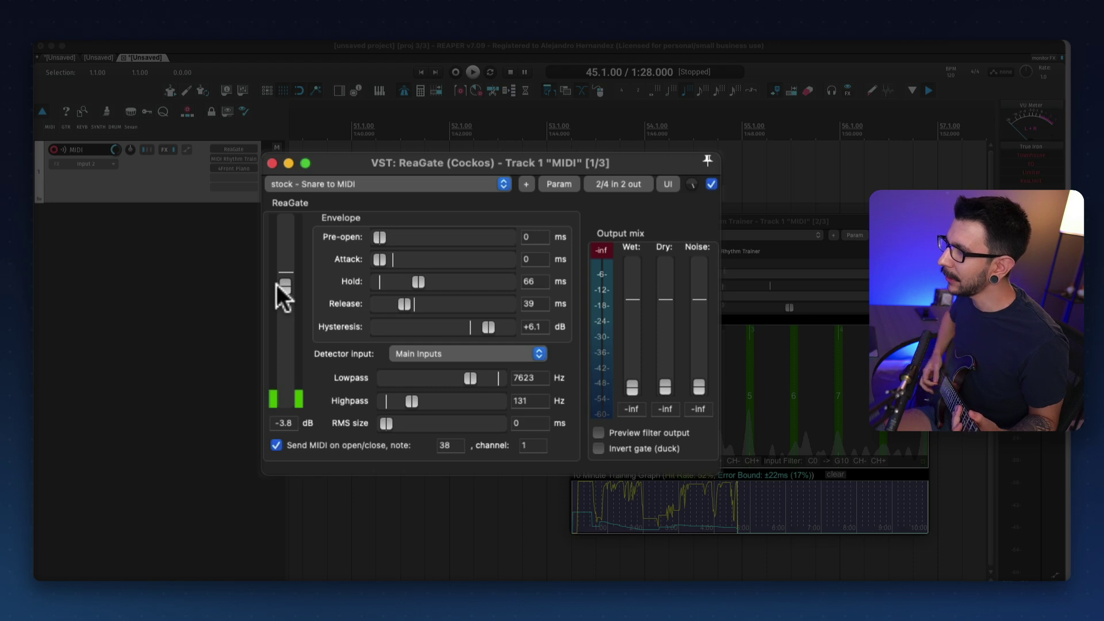
mouse_move(277, 286)
left_mouse_down()
mouse_move(275, 262)
mouse_move(271, 297)
left_mouse_up()
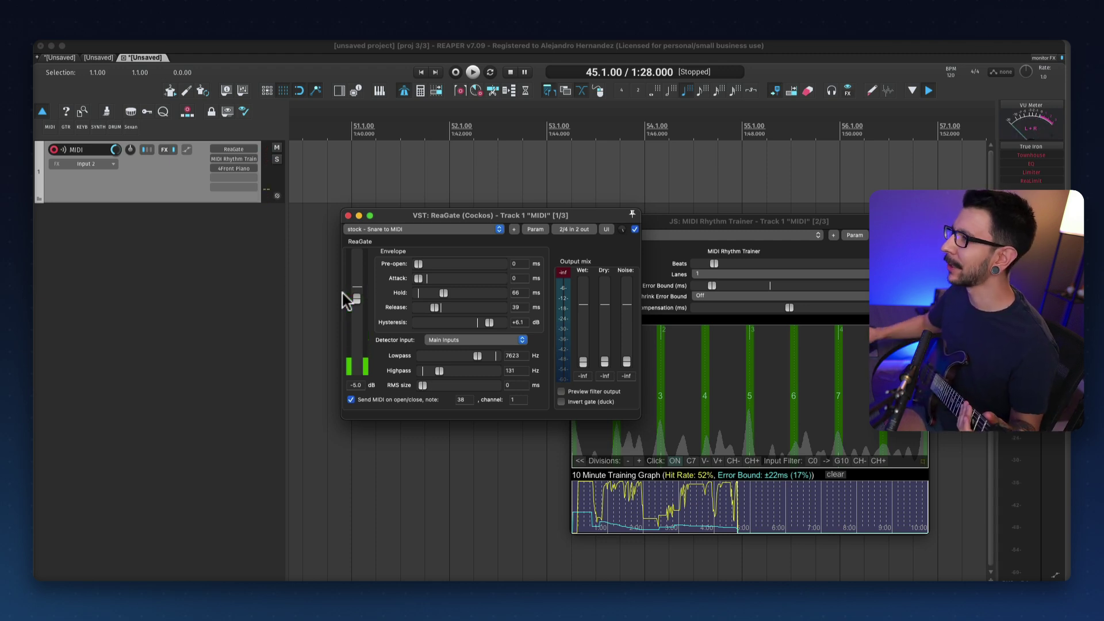
- Raise ReaGate's Dry output level to +0.0 dB, leaving Wet at -inf
left_click_drag(448, 215, 436, 221)
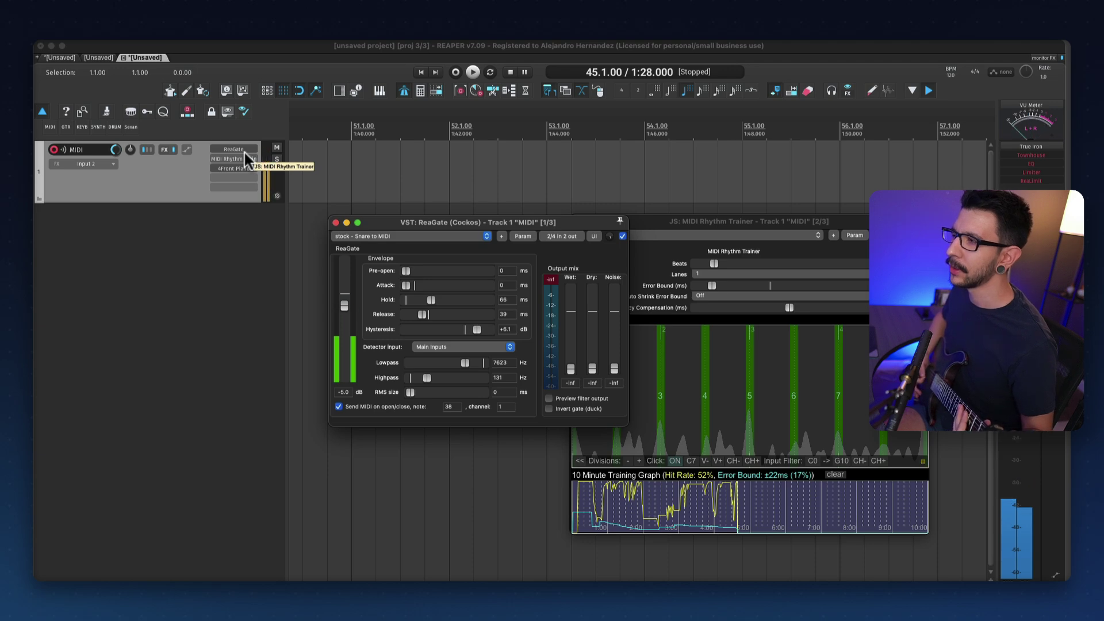
left_click_drag(477, 222, 468, 239)
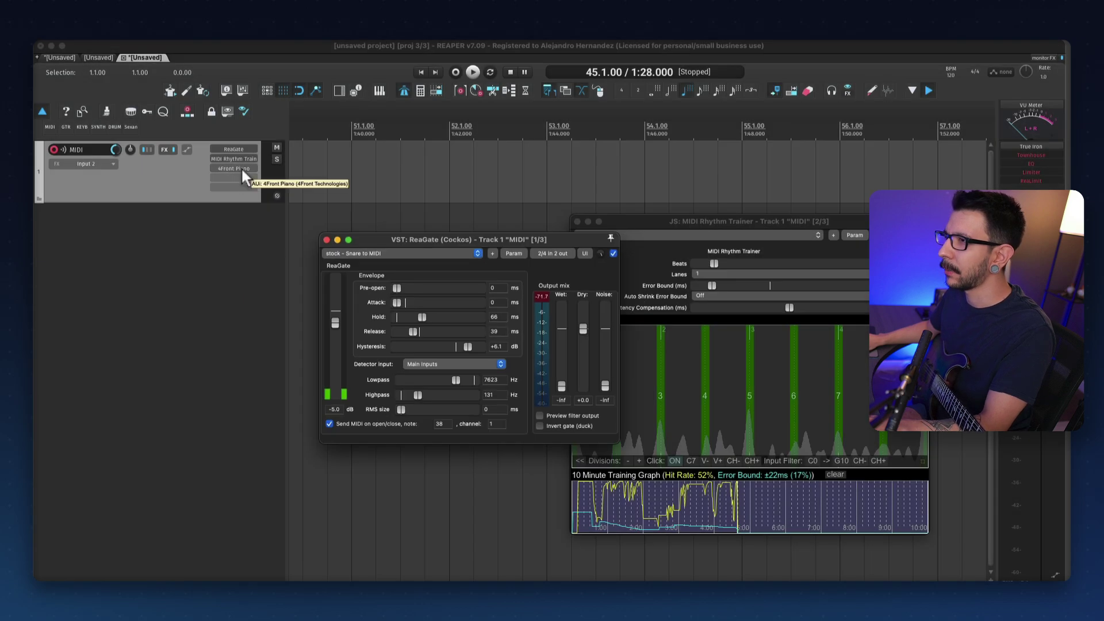
left_click(240, 166)
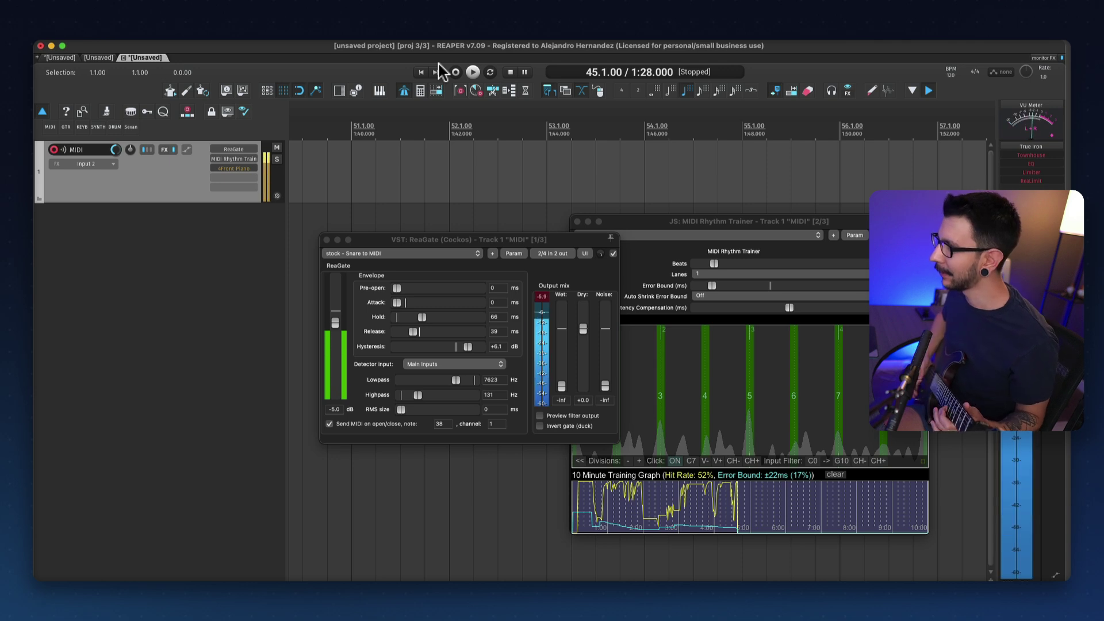
- Close the ReaGate and 4Front Piano windows, keeping the Rhythm Trainer in view
left_click_drag(655, 221, 528, 213)
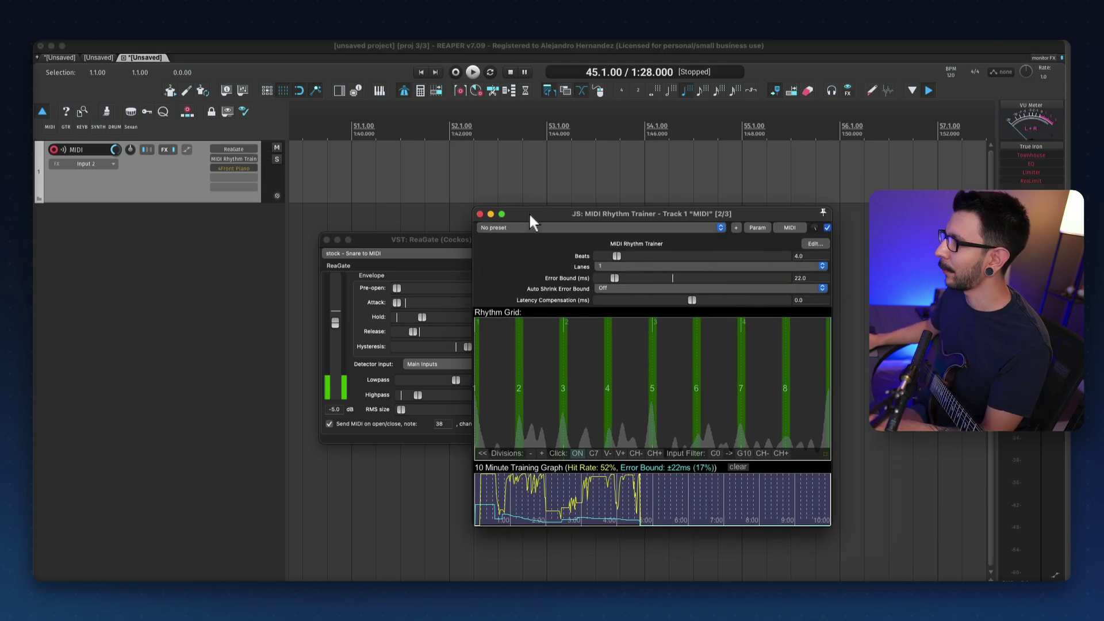
left_click(327, 239)
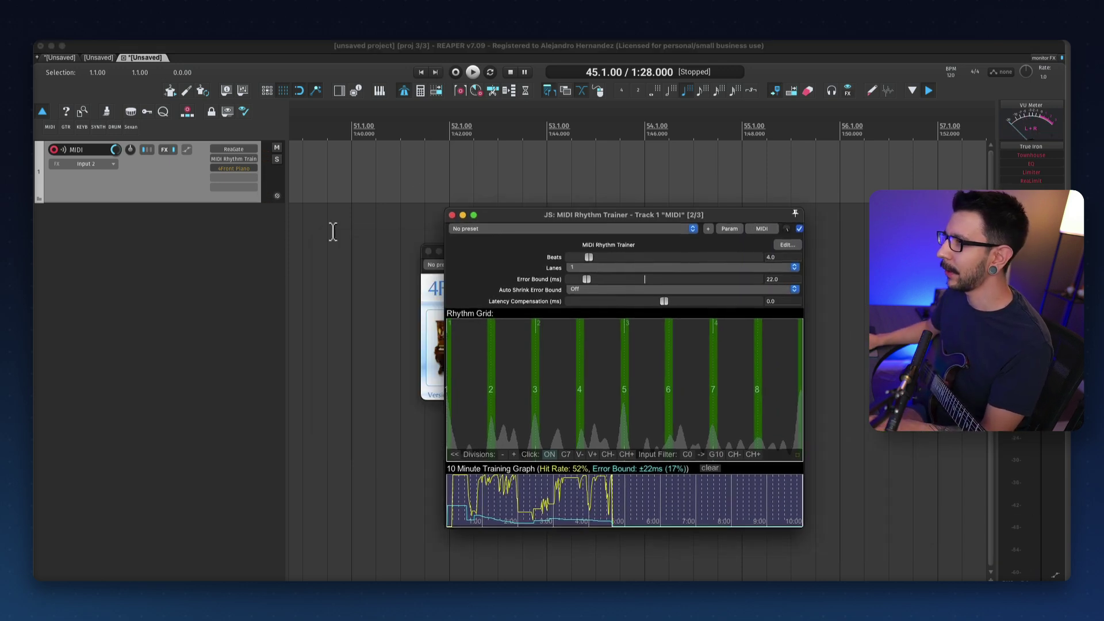
left_click(427, 253)
left_click_drag(499, 214, 467, 191)
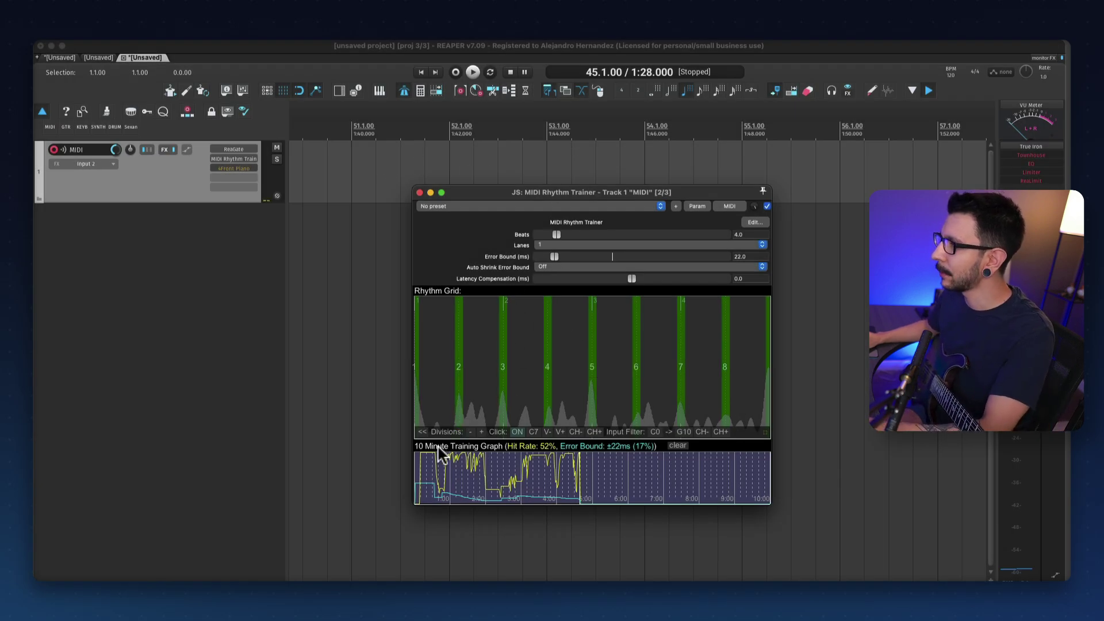
- Return the Rhythm Trainer grid to 8 divisions and start playback to practise
left_click(469, 432)
left_click(470, 432)
left_click(470, 431)
left_click(469, 432)
left_click(481, 432)
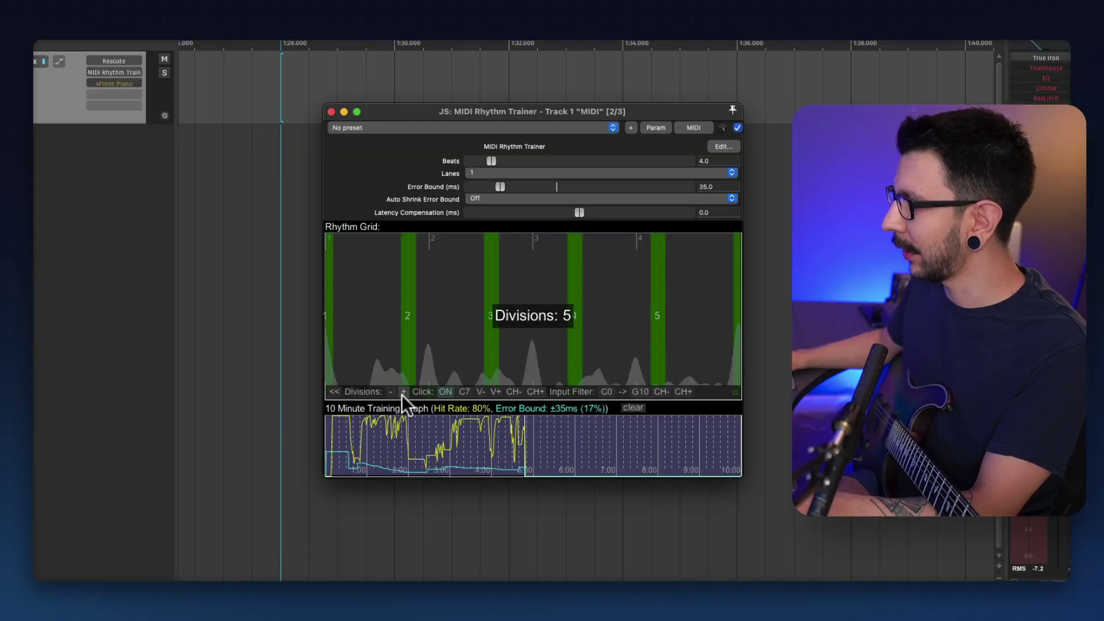
left_click(403, 393)
left_click(403, 393)
left_click(403, 392)
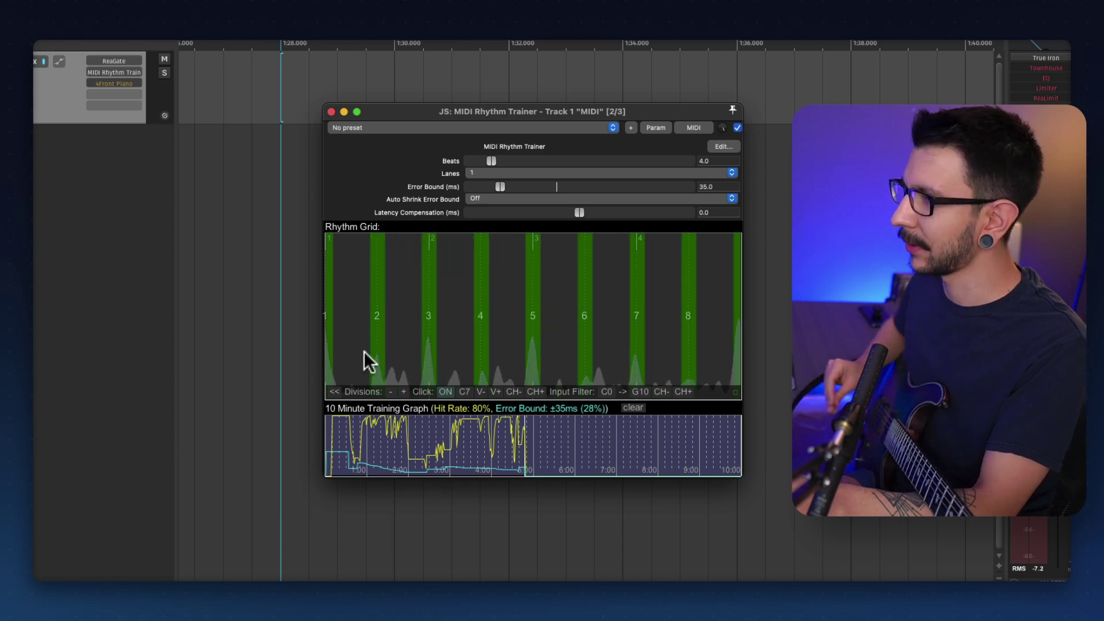
key("space")
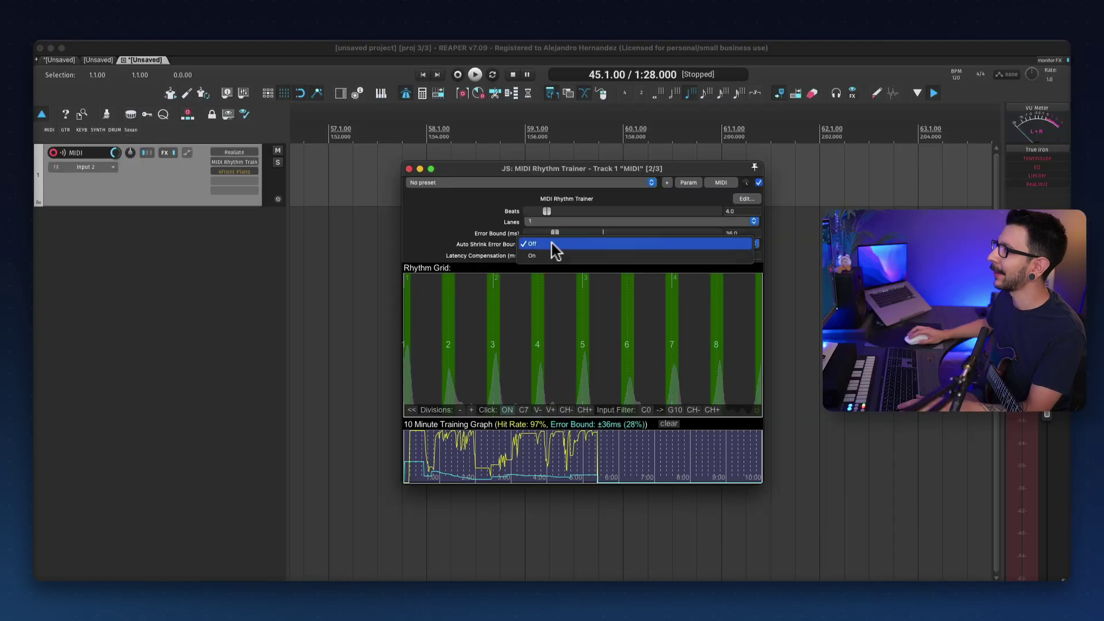
- Turn Auto Shrink off and play a practice pass at the 59 ms error bound
left_click(546, 255)
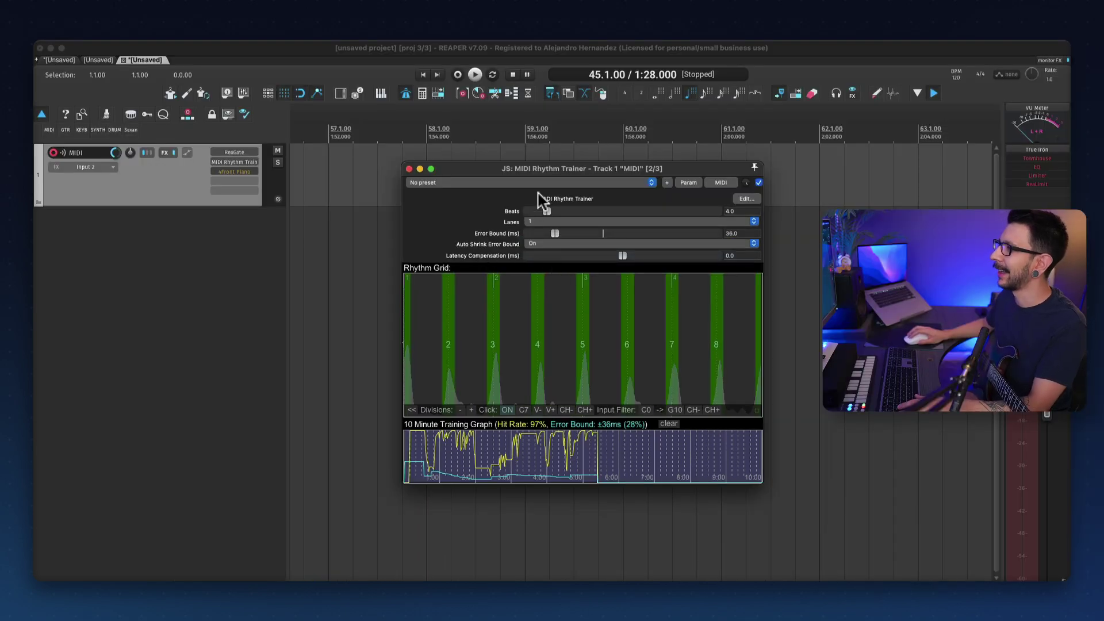
left_click_drag(546, 162, 541, 191)
left_click(524, 167)
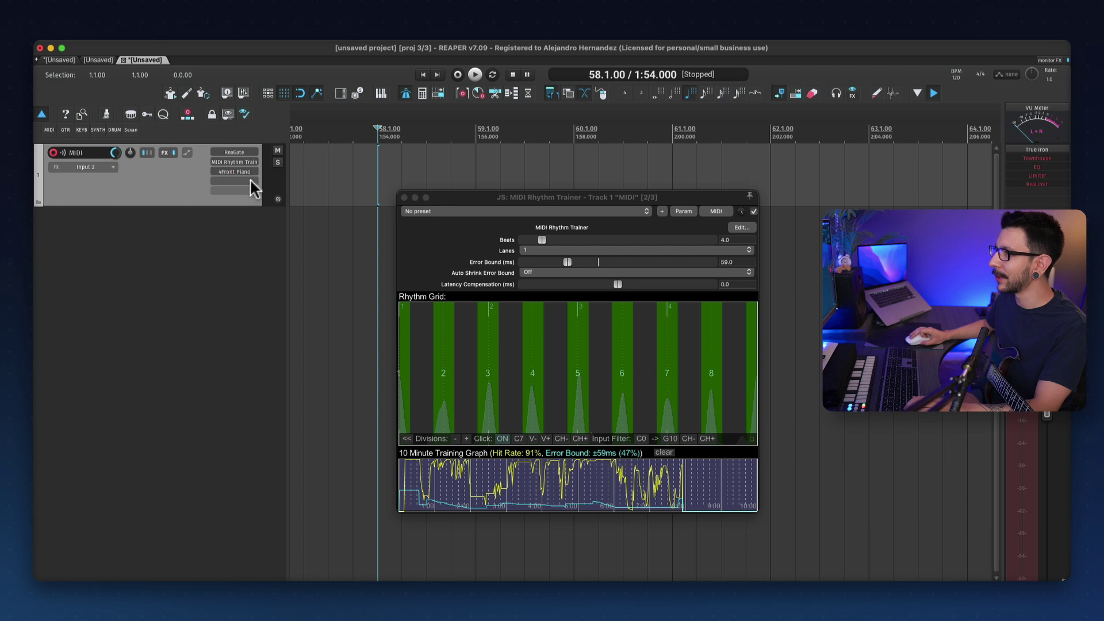
key("space")
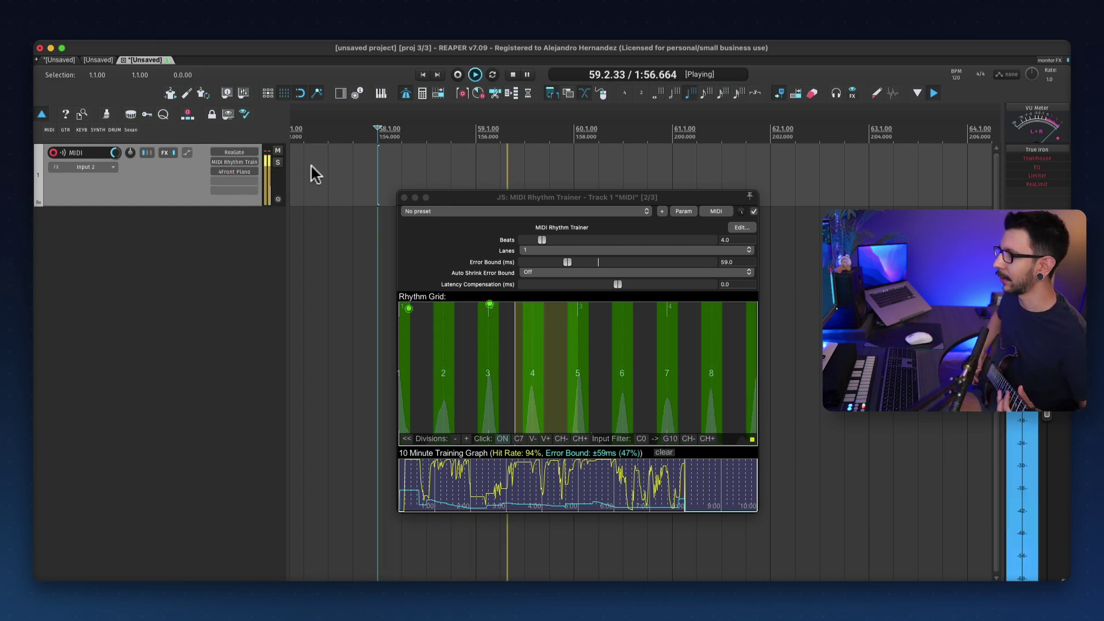
key("space")
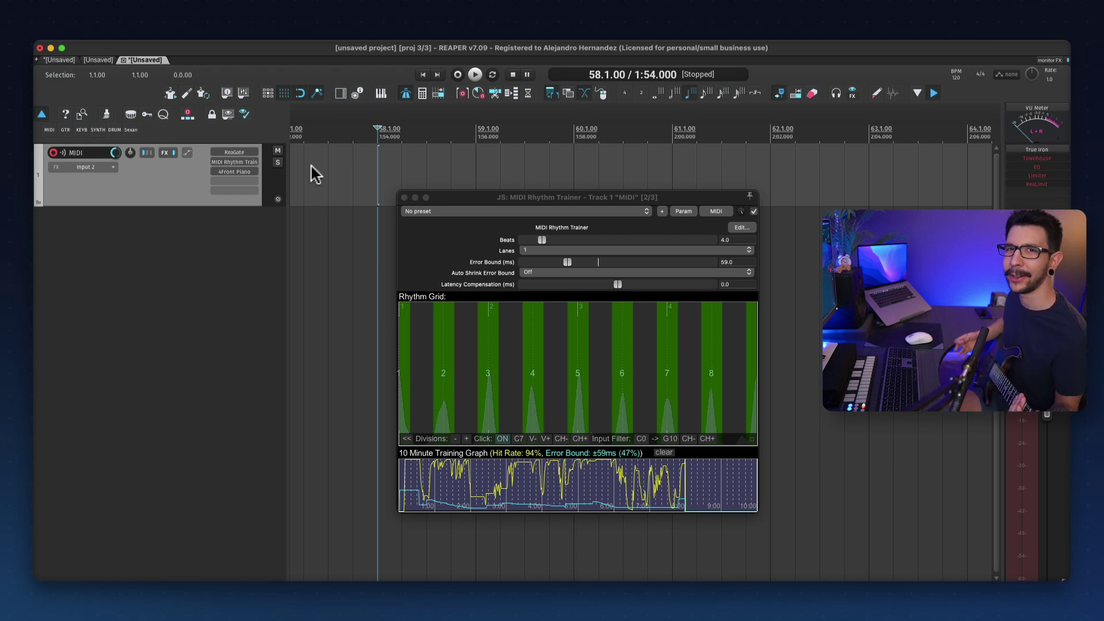
- Practise again with the Rhythm Grid cut down to 4 divisions
key("space")
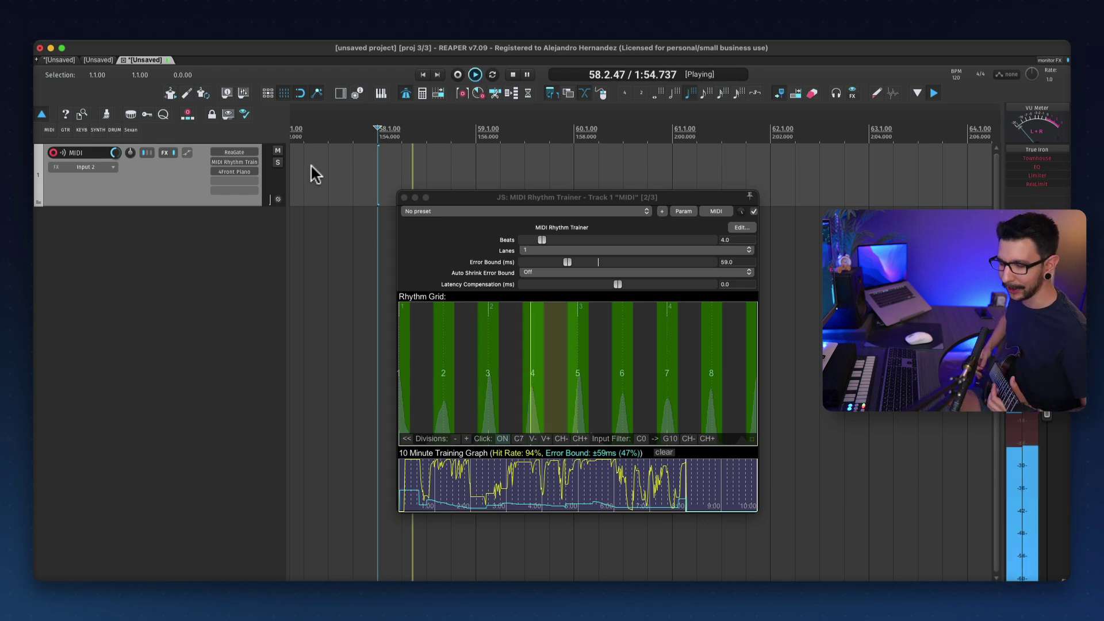
left_click(451, 395)
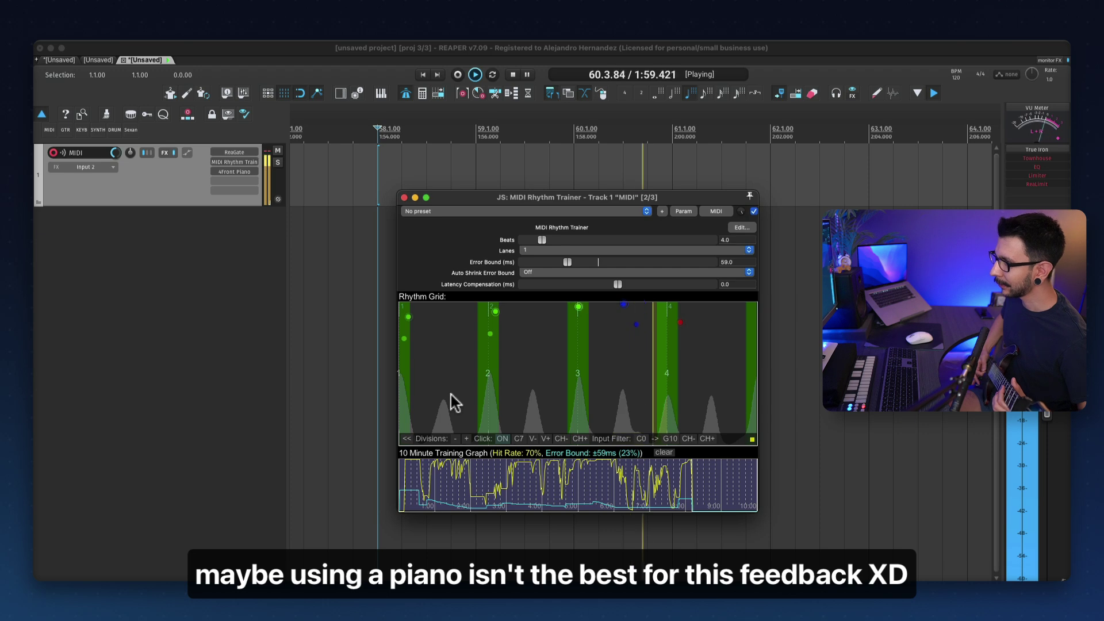
key("space")
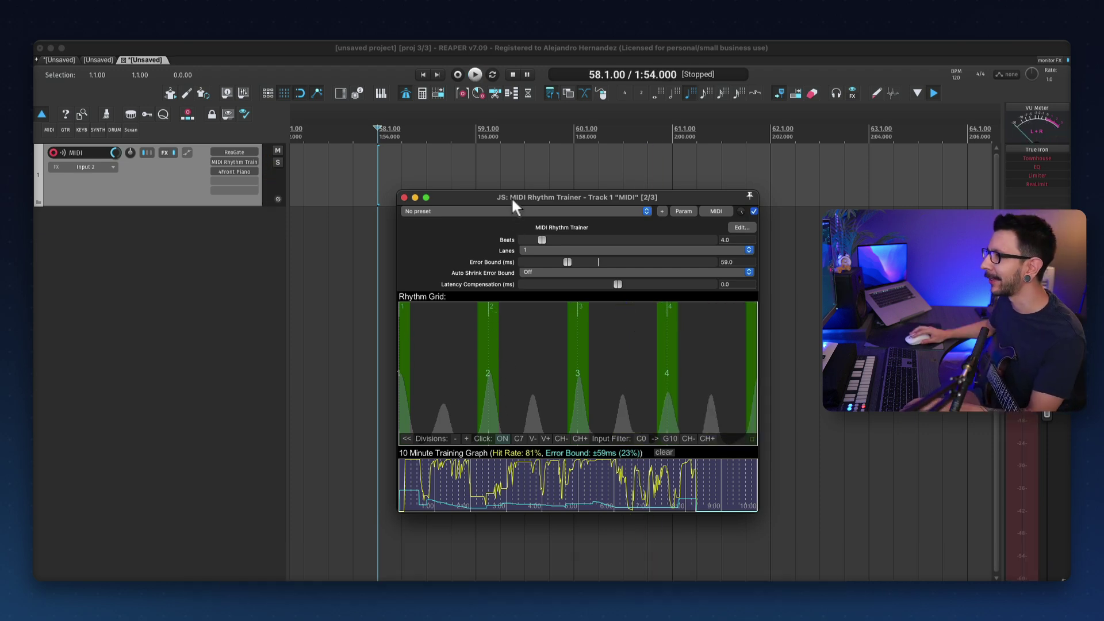
- Close the Rhythm Trainer window and place the edit cursor at 58.1.00
left_click_drag(512, 201, 518, 190)
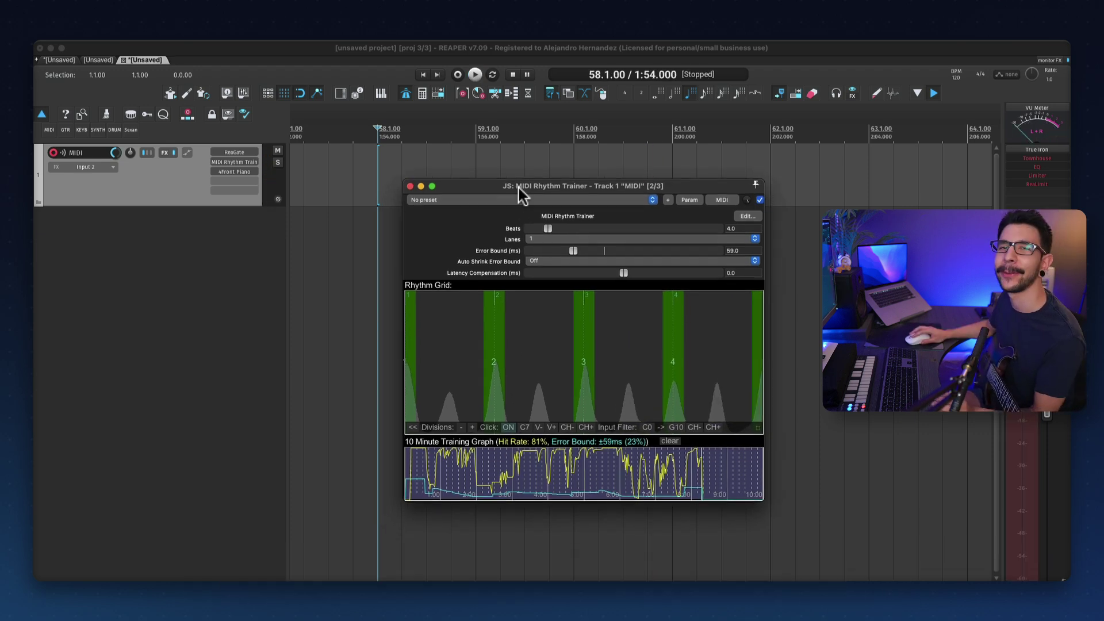
left_click(410, 186)
left_click(412, 168)
left_click(408, 166)
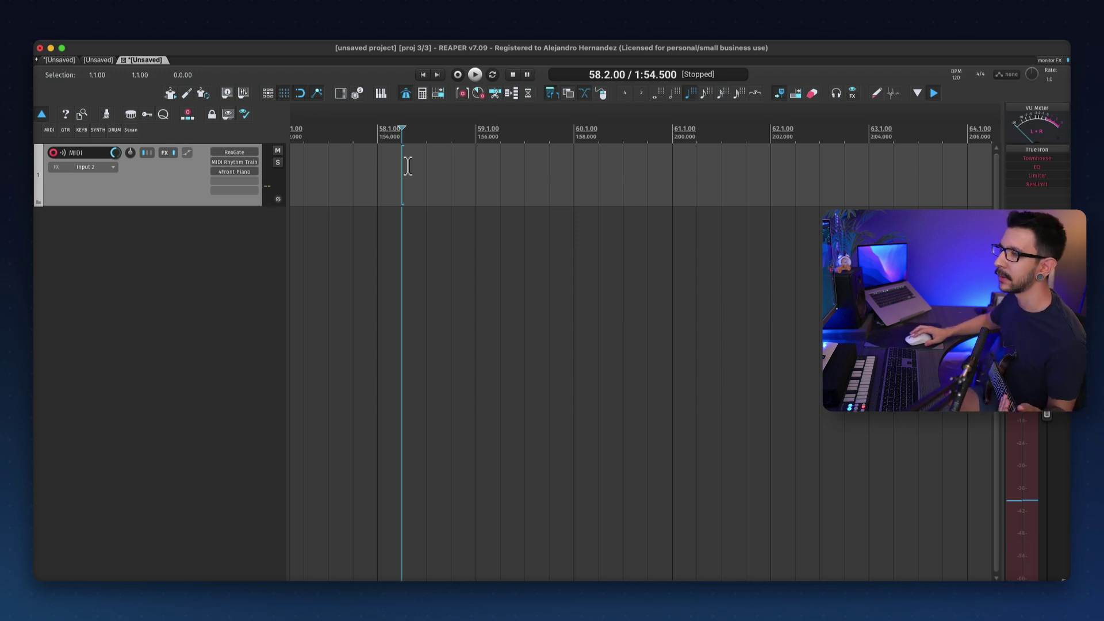
left_click(378, 180)
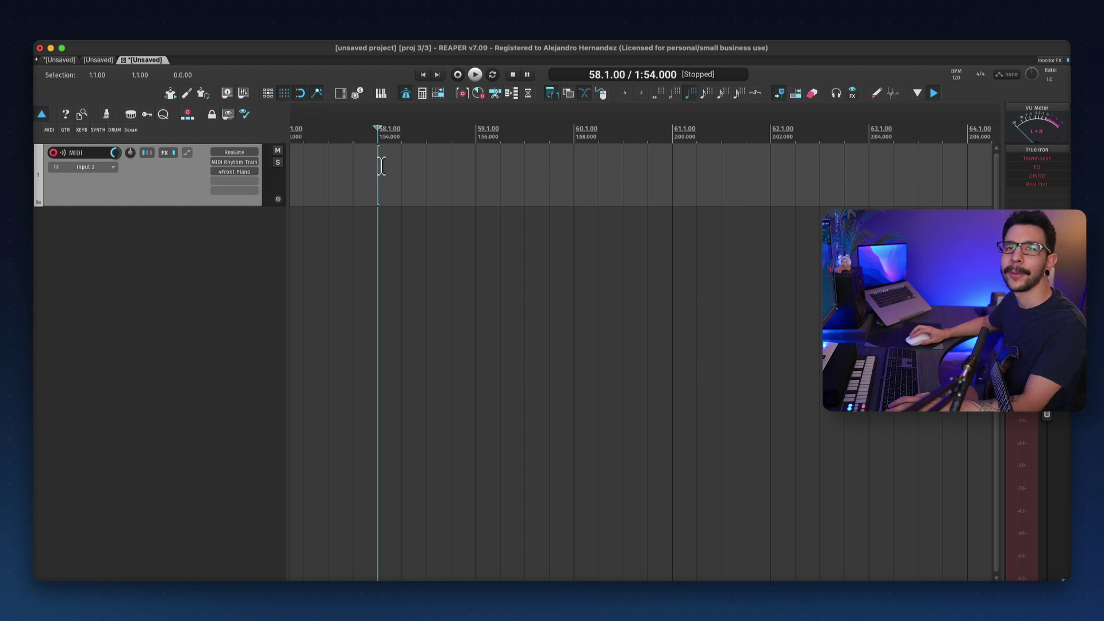